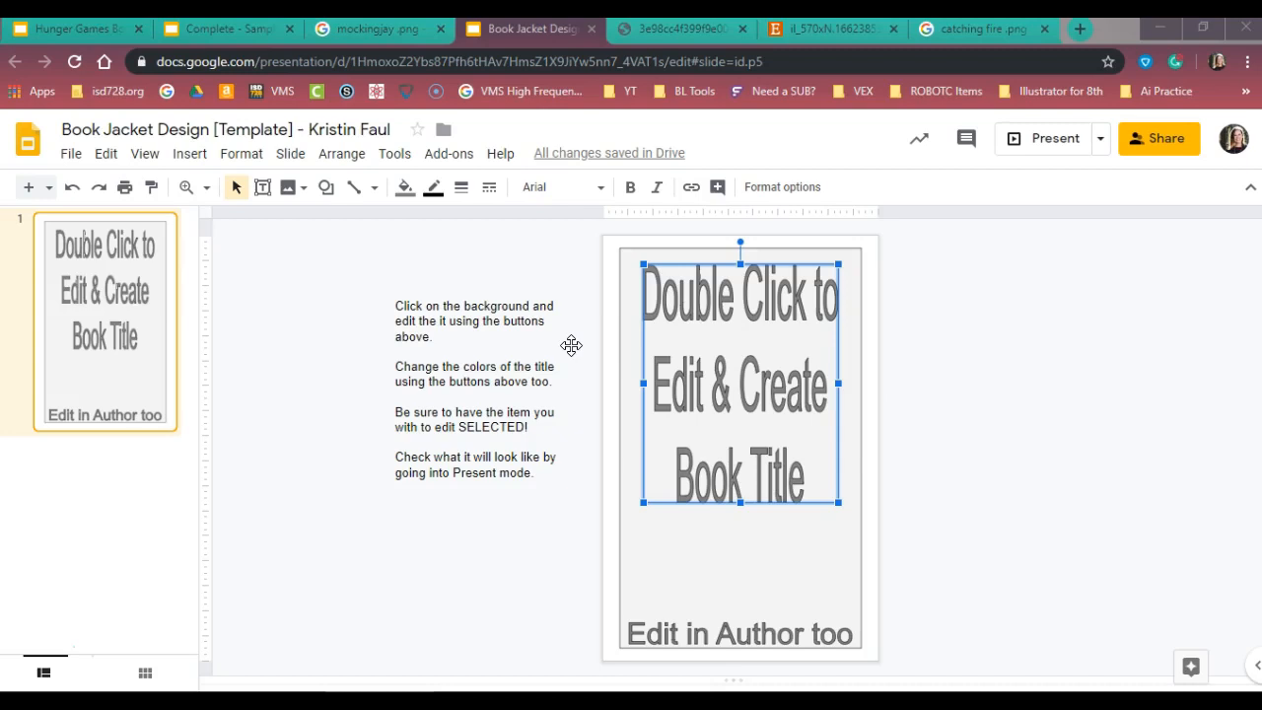
Review the Hunger Games series covers and the completed sample jacket, and return to the book jacket template
click(79, 28)
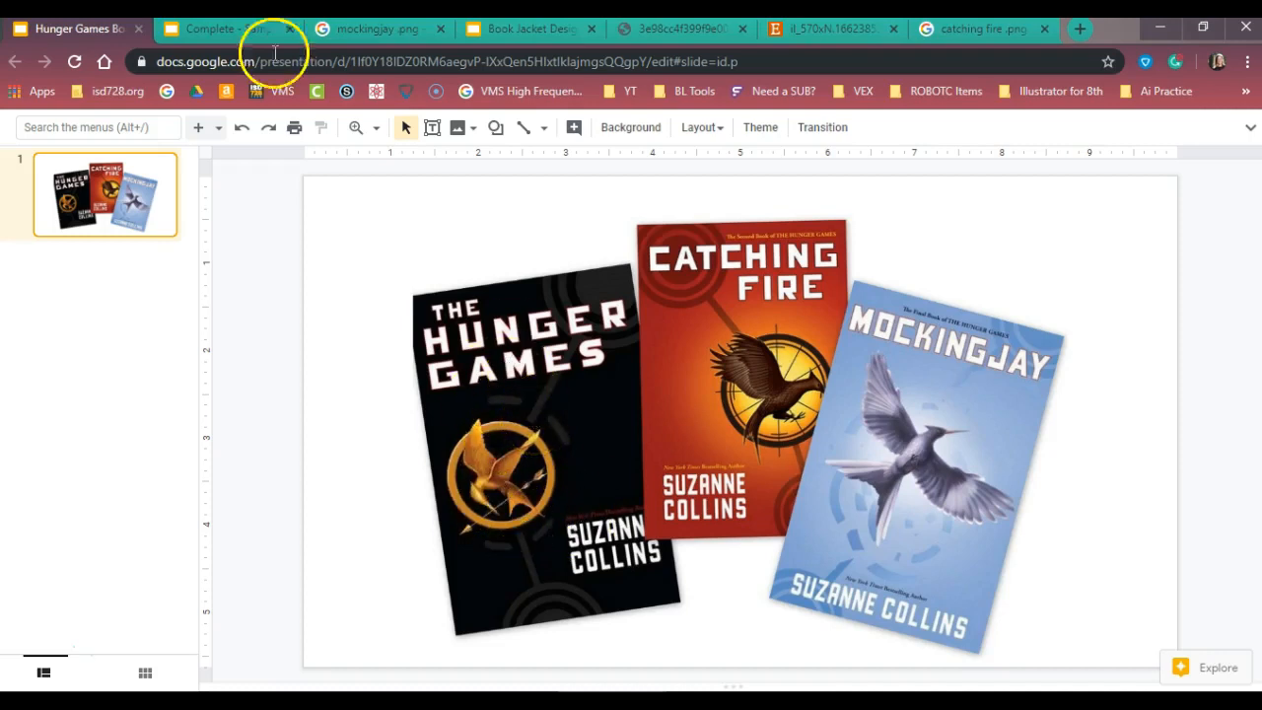
click(216, 34)
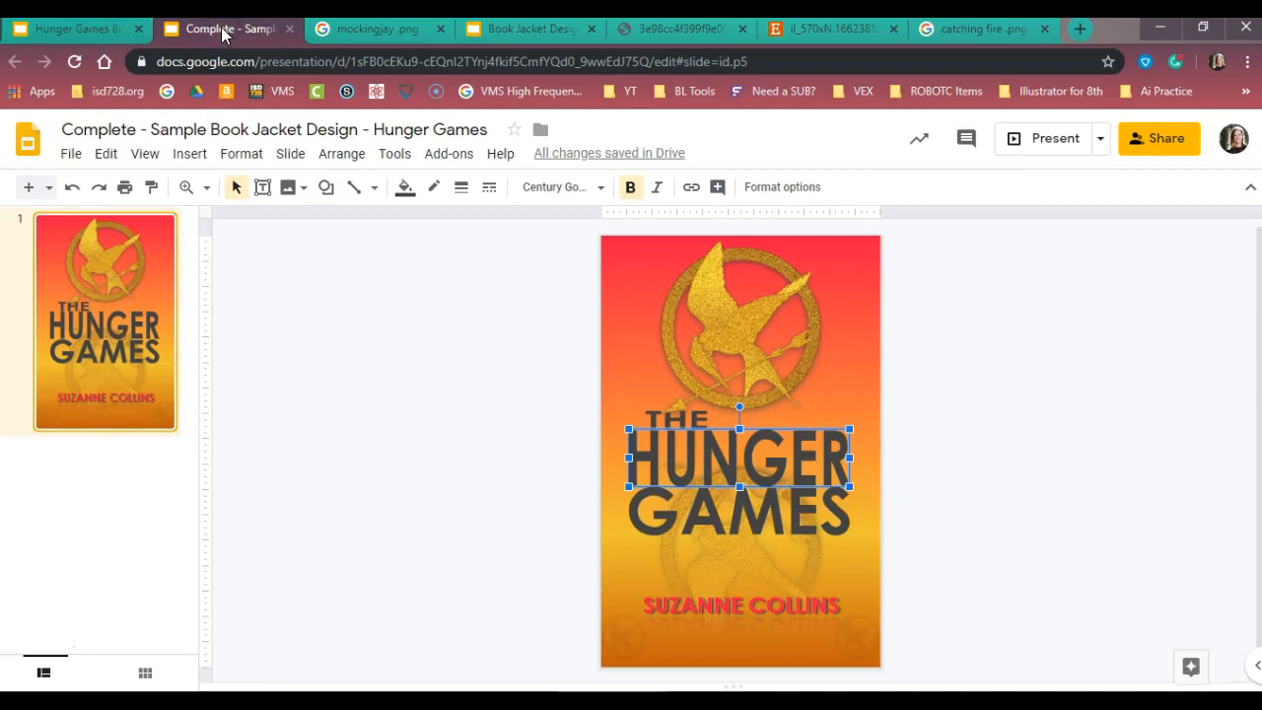
click(85, 31)
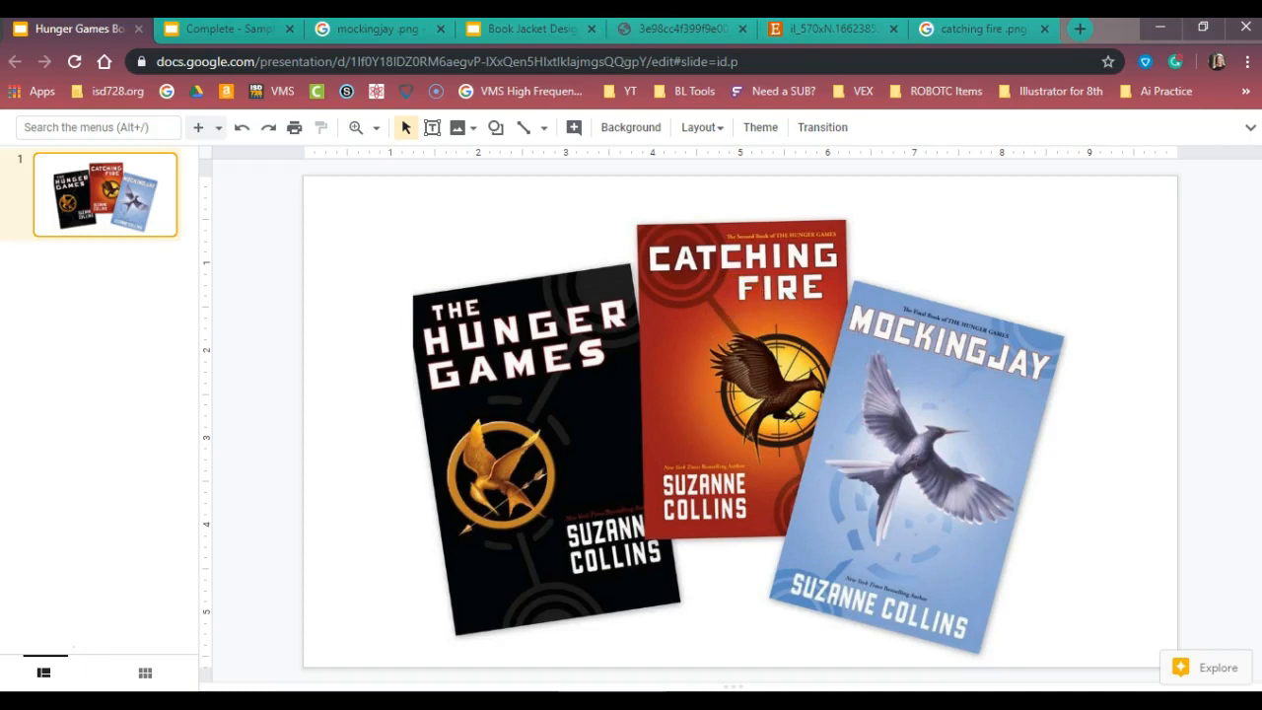
click(519, 28)
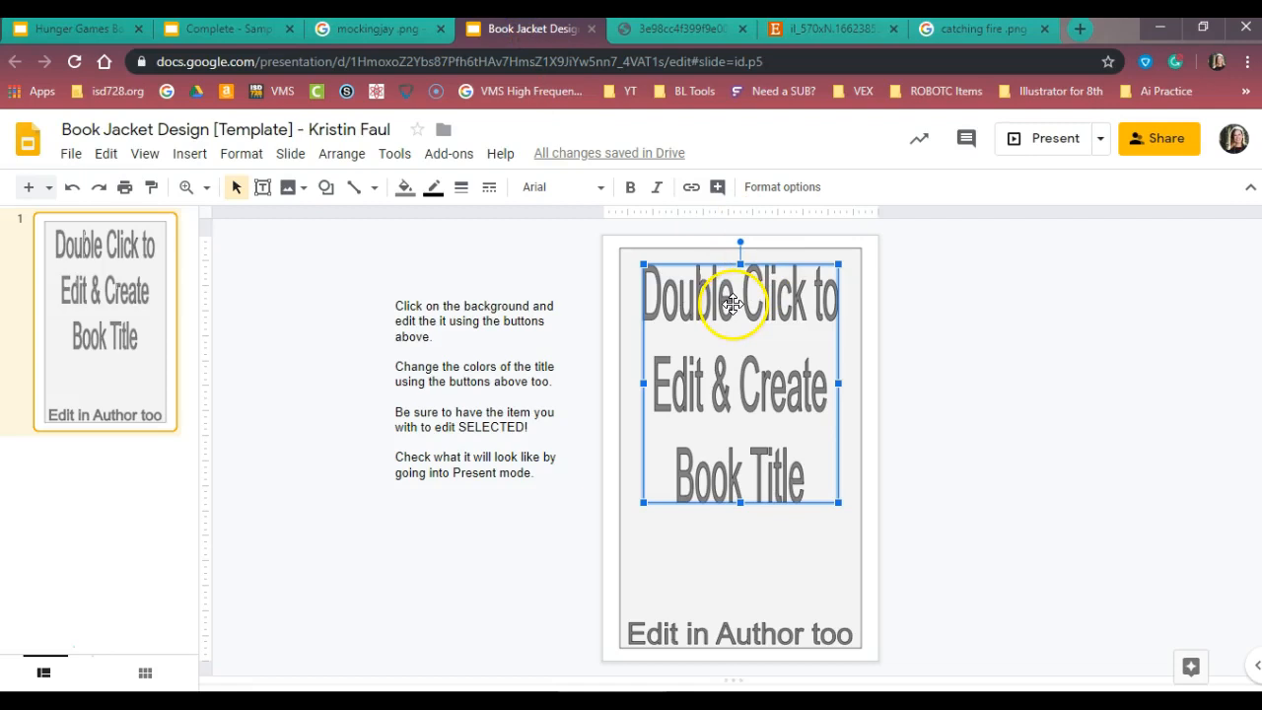
Replace the placeholder book title word art on the cover with "Catching"
click(583, 494)
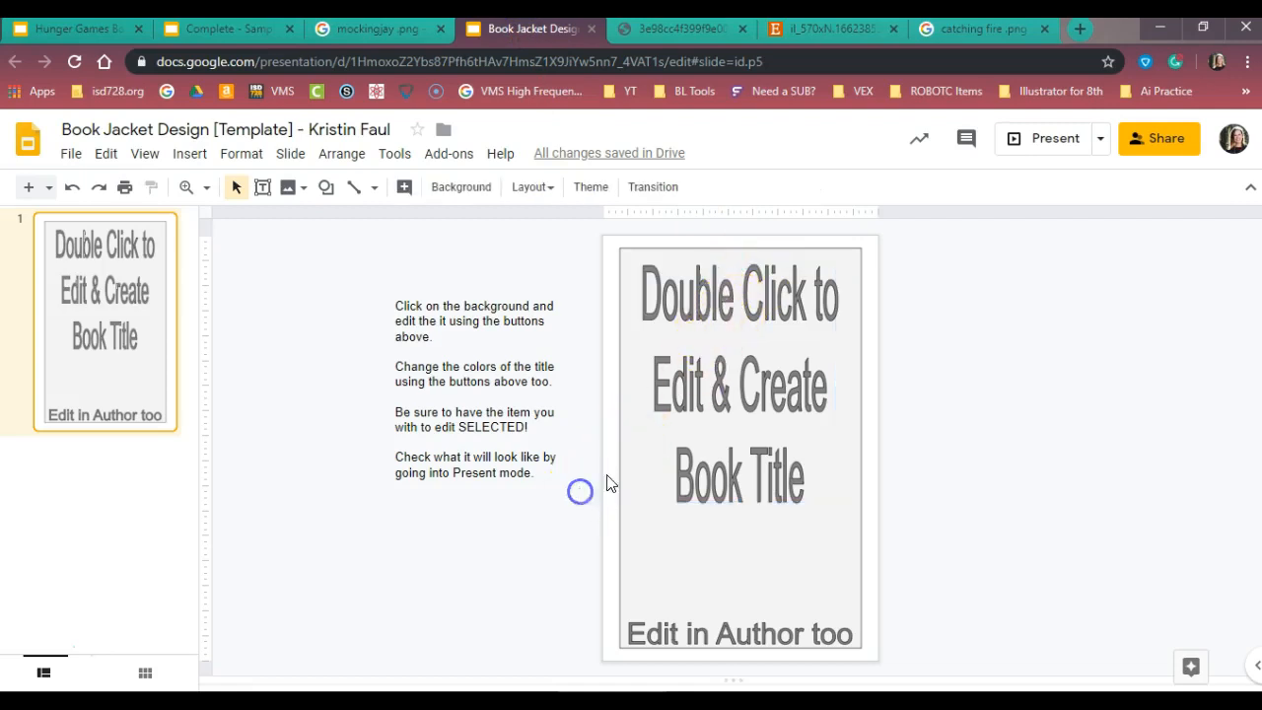
double_click(762, 394)
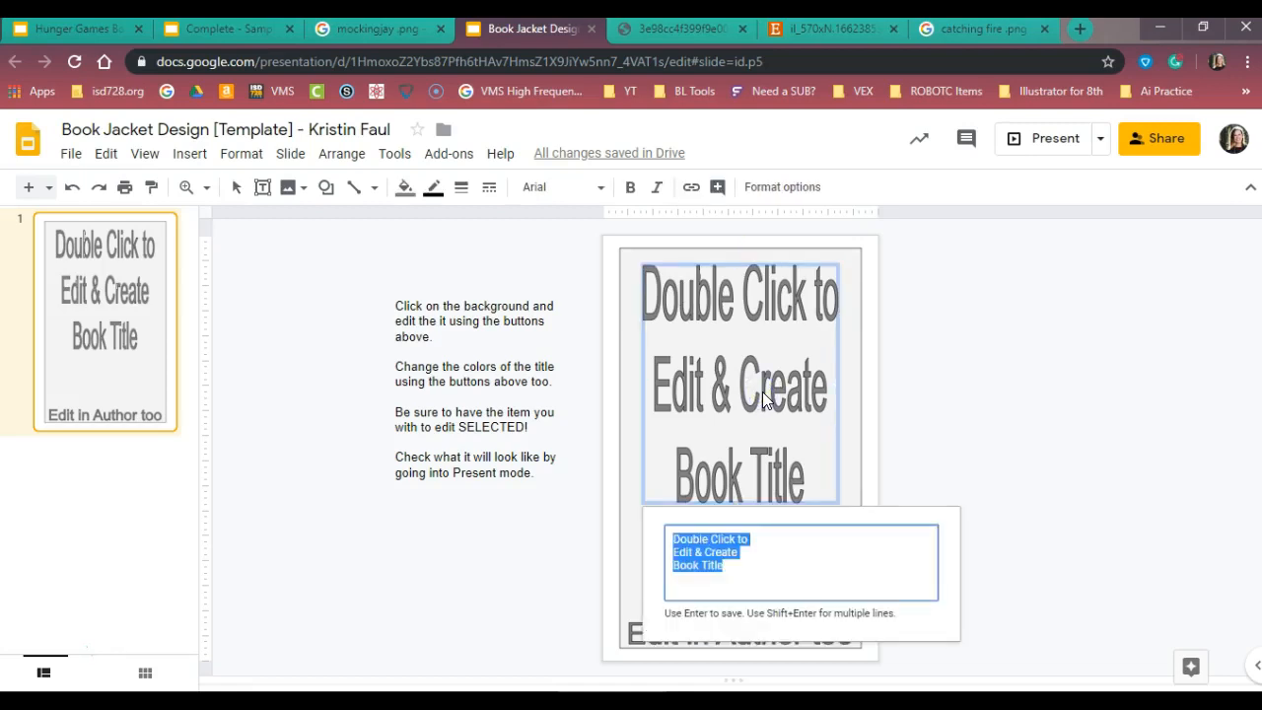
text(C)
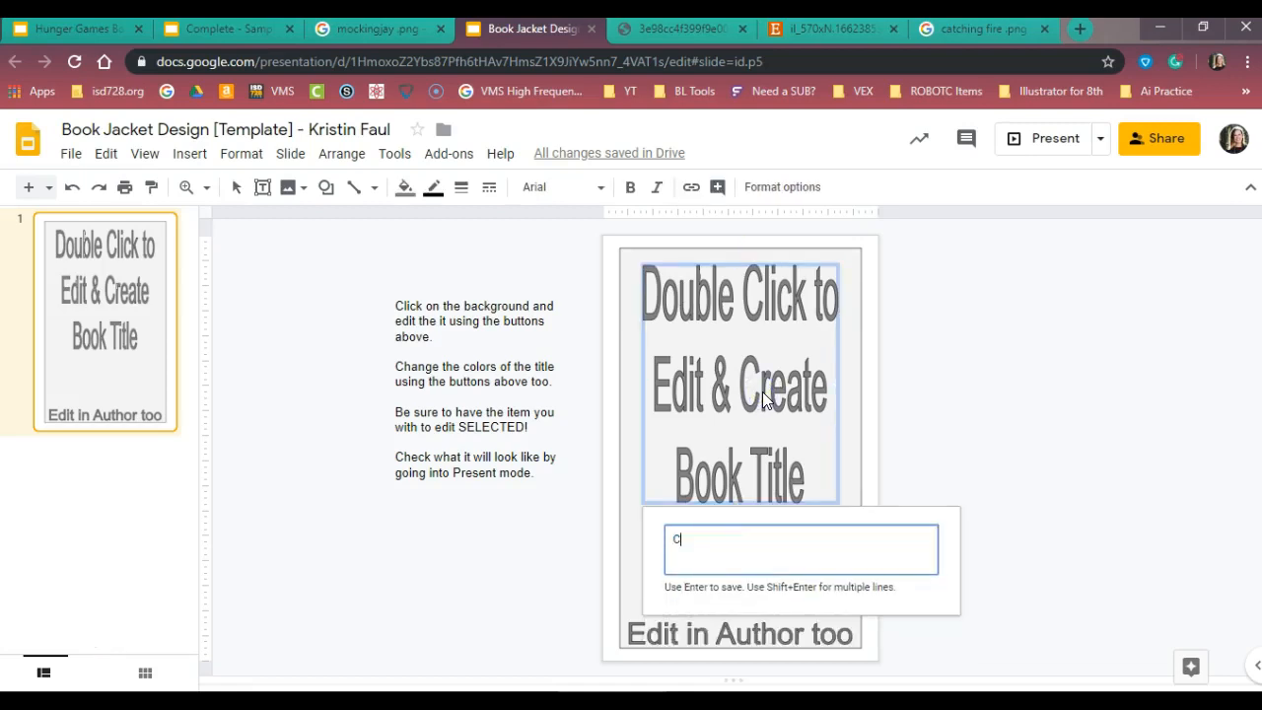
text(atching)
key(Return)
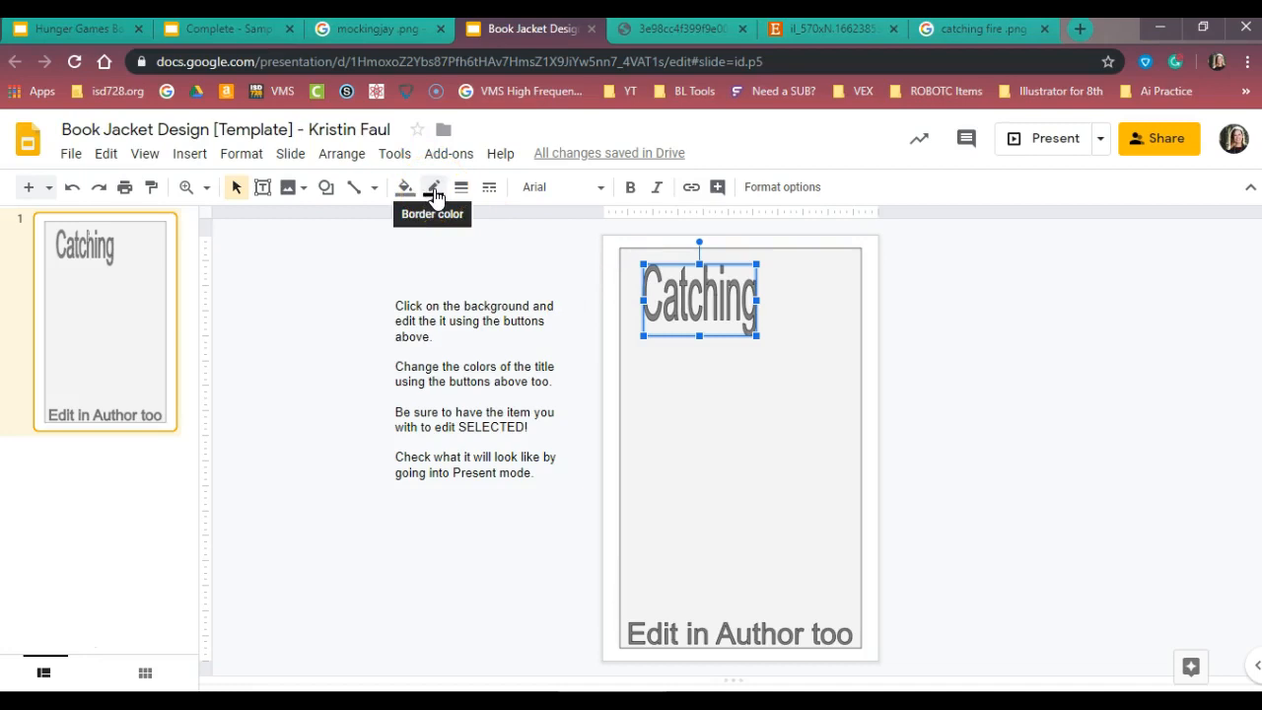
Make the "Catching" word art's border transparent and fill its letters with dark gray
click(435, 194)
click(492, 226)
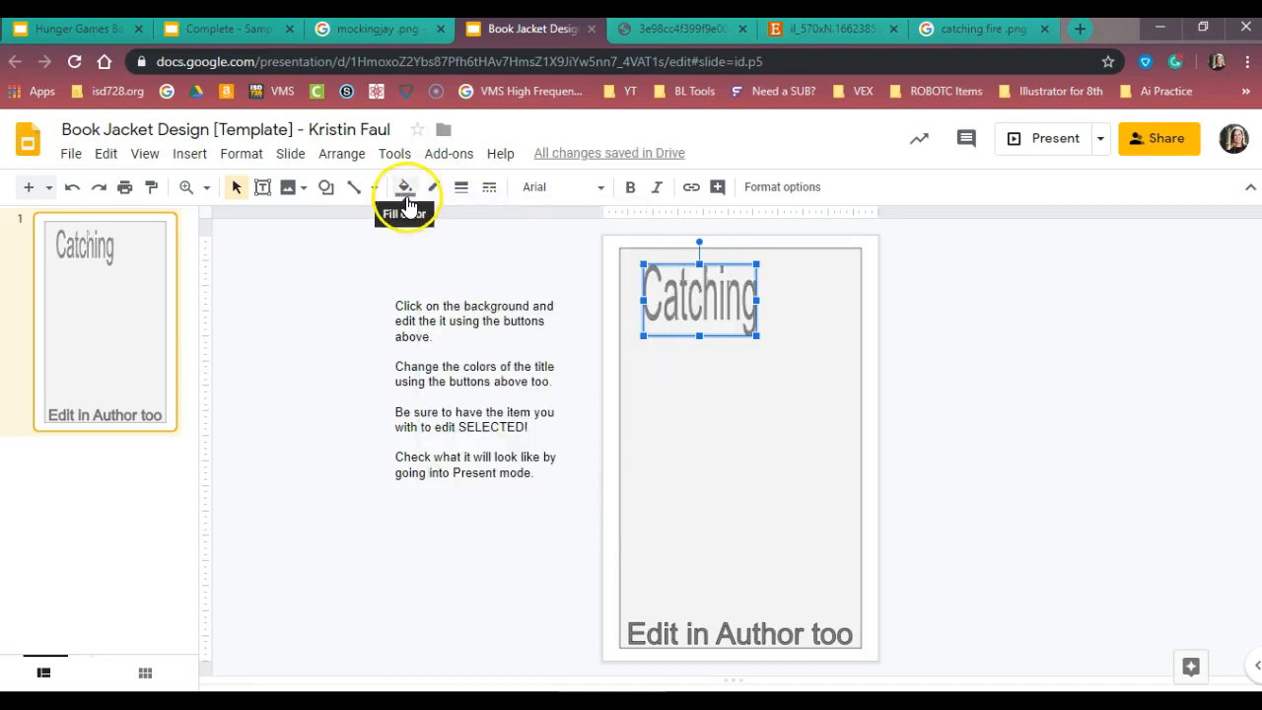
click(406, 189)
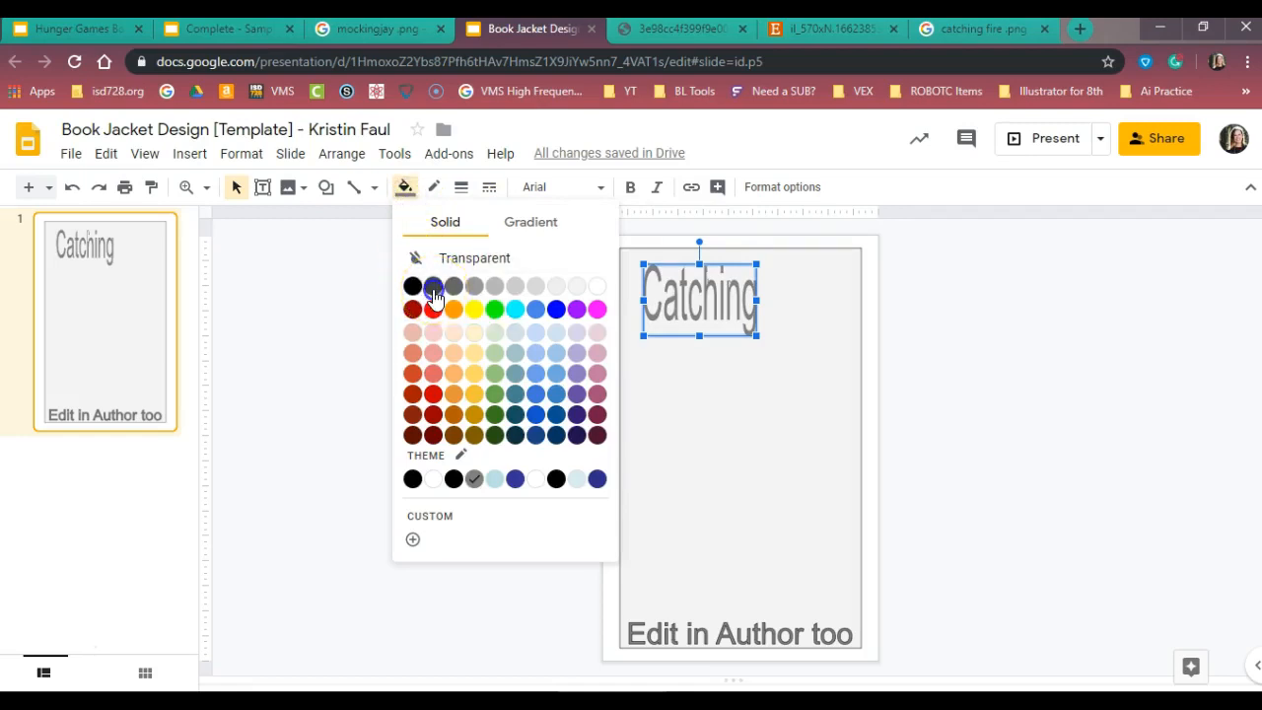
click(433, 289)
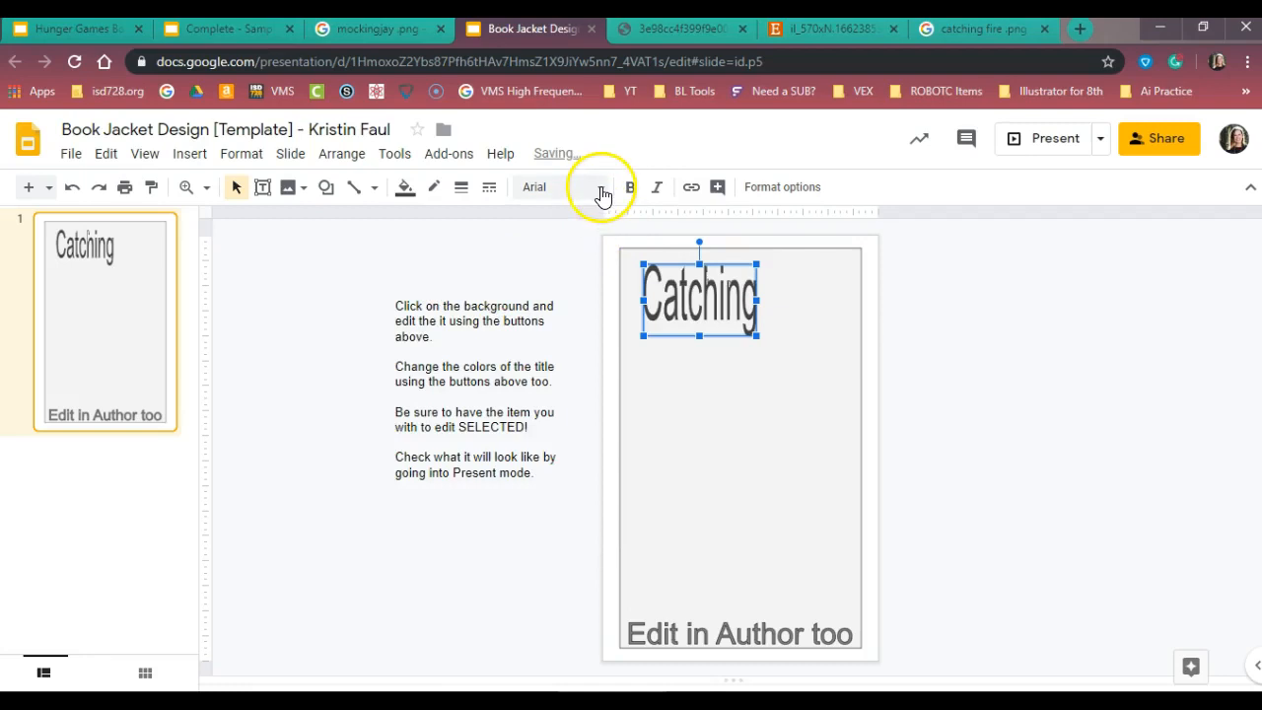
Change the font of the "Catching" word art to Century Gothic
click(601, 192)
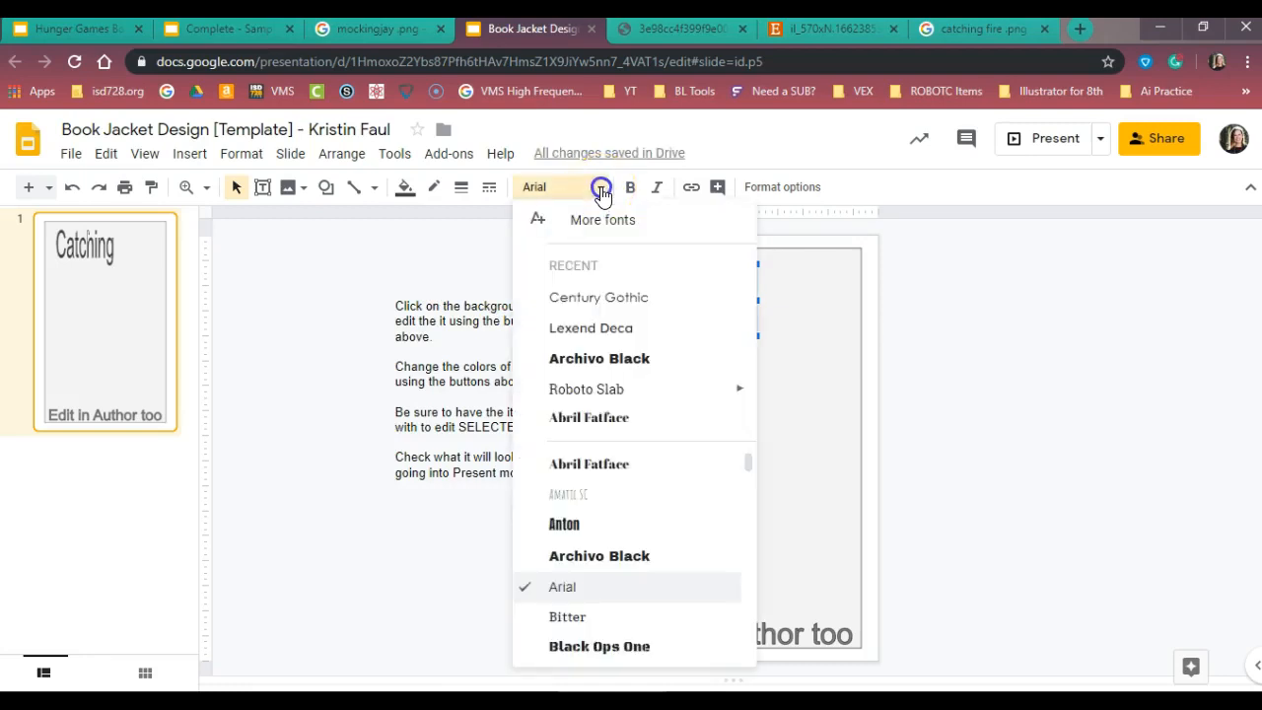
click(601, 309)
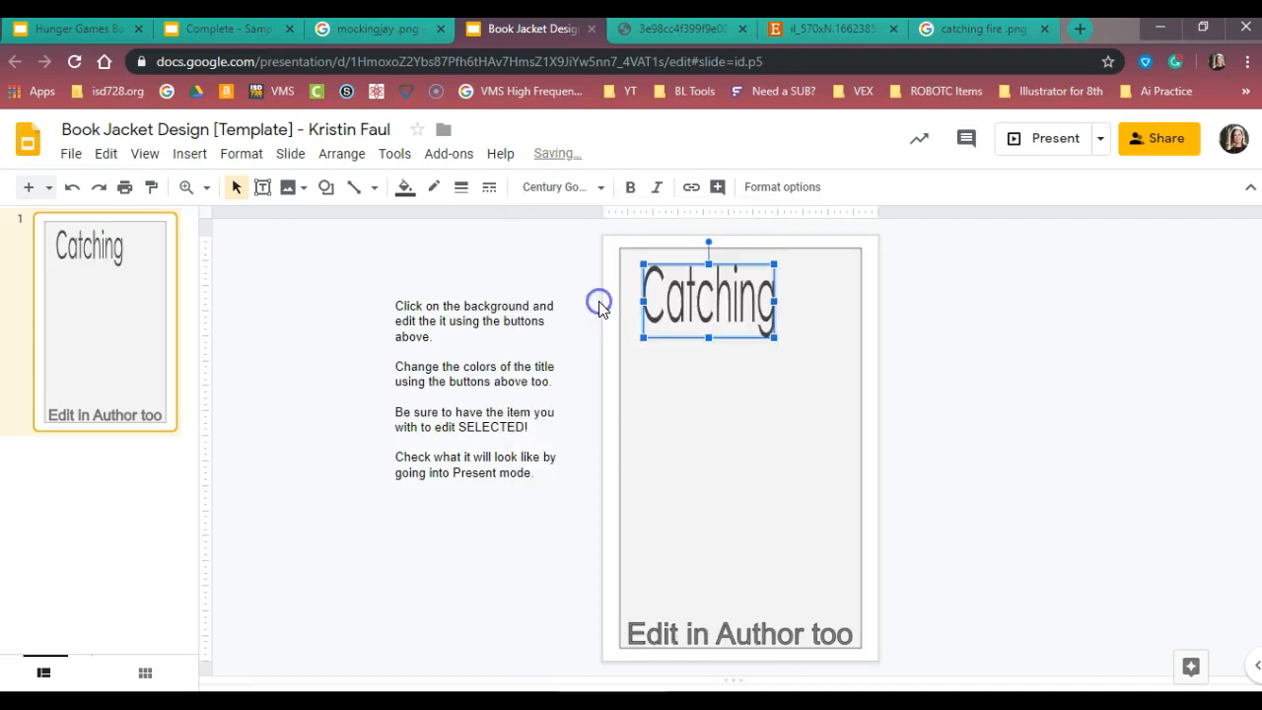
click(747, 283)
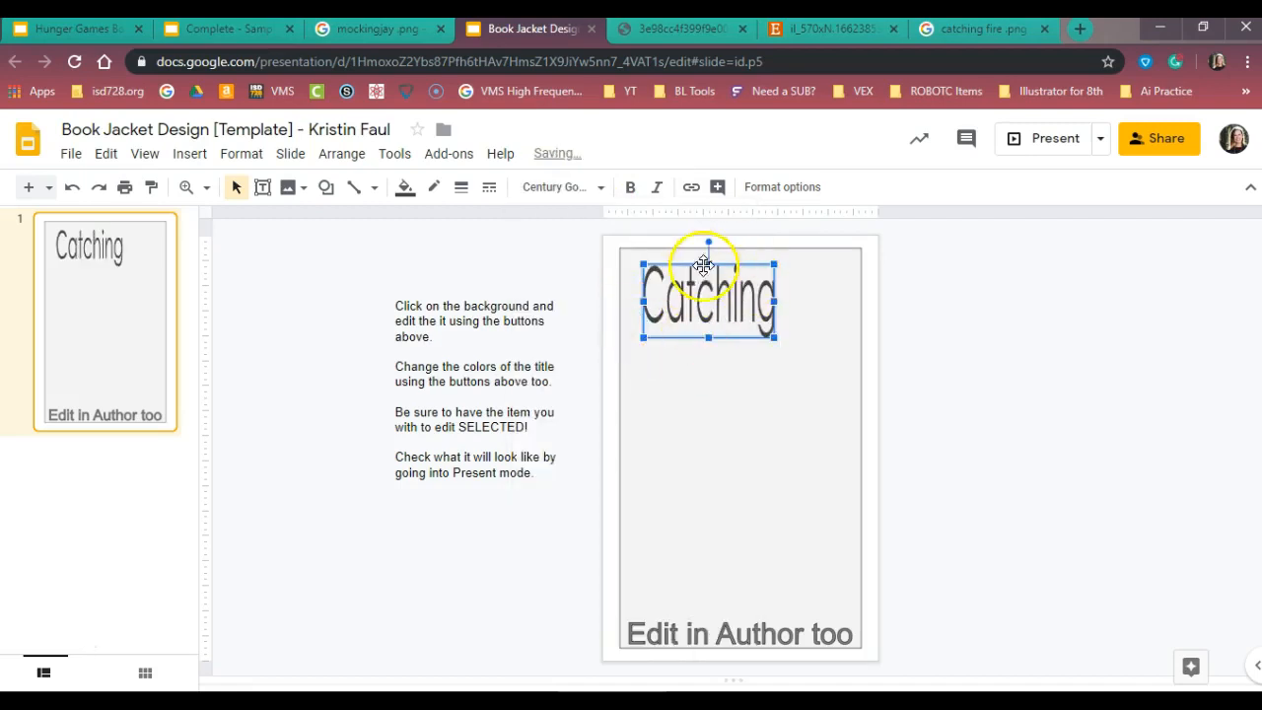
Check which font the title on the completed Hunger Games sample uses, and return to the book jacket template
click(220, 30)
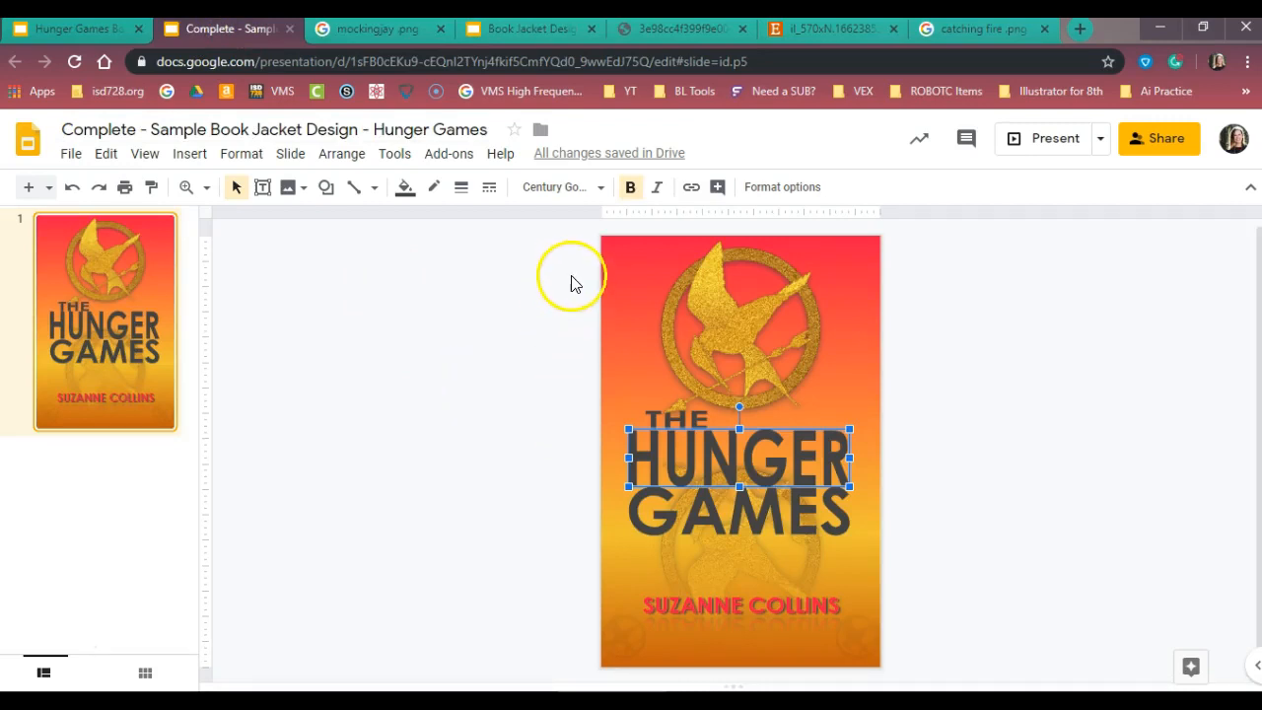
click(579, 189)
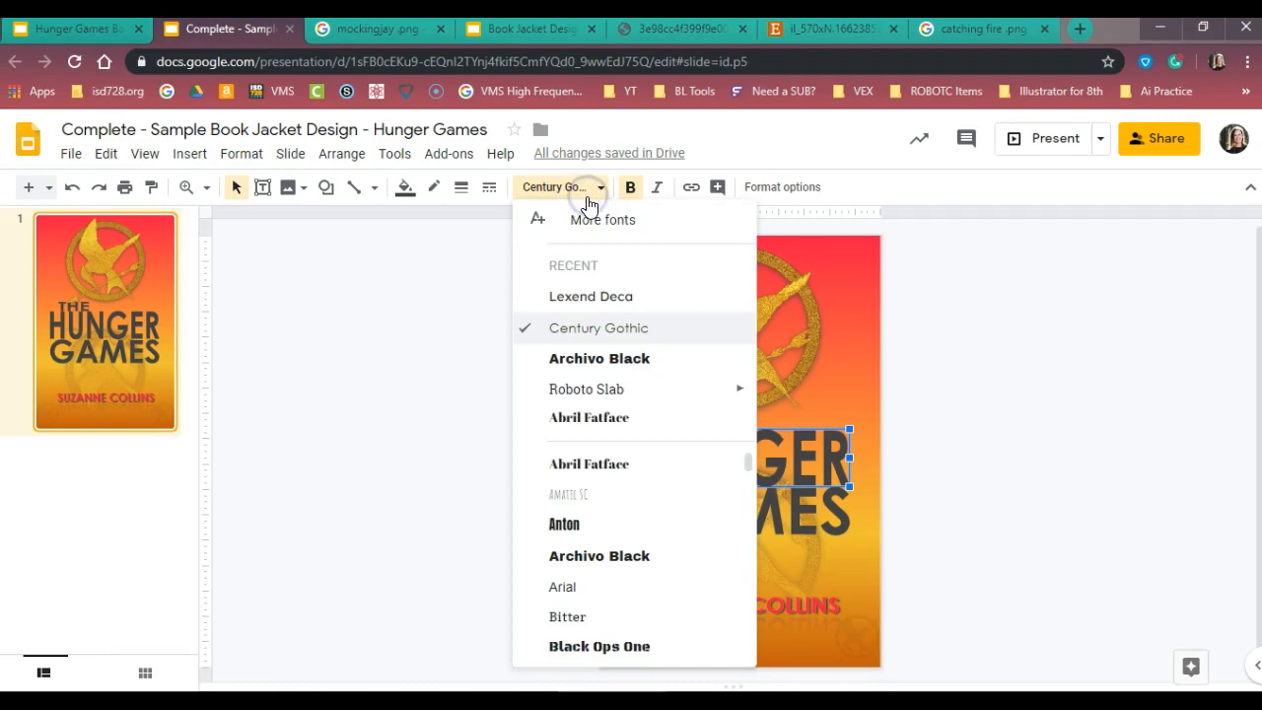
click(490, 293)
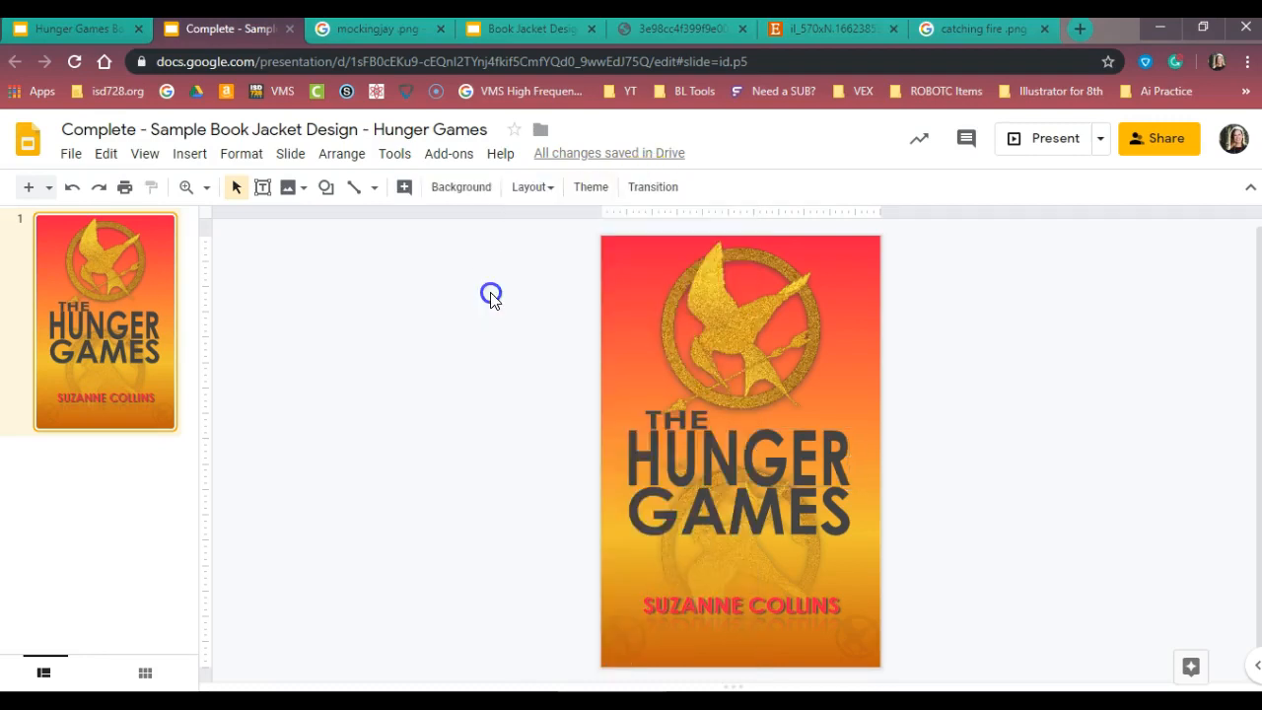
click(523, 38)
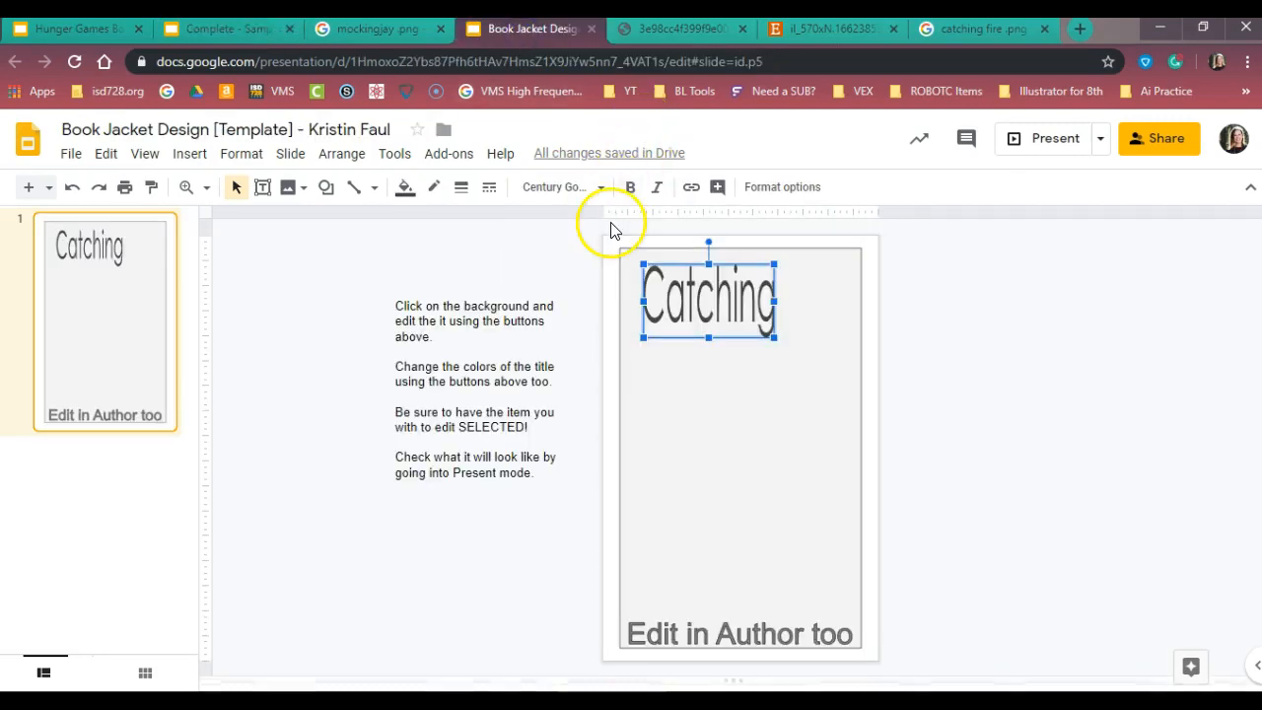
Make the "Catching" word art bold and stretch it across nearly the full width of the gray cover background
click(636, 190)
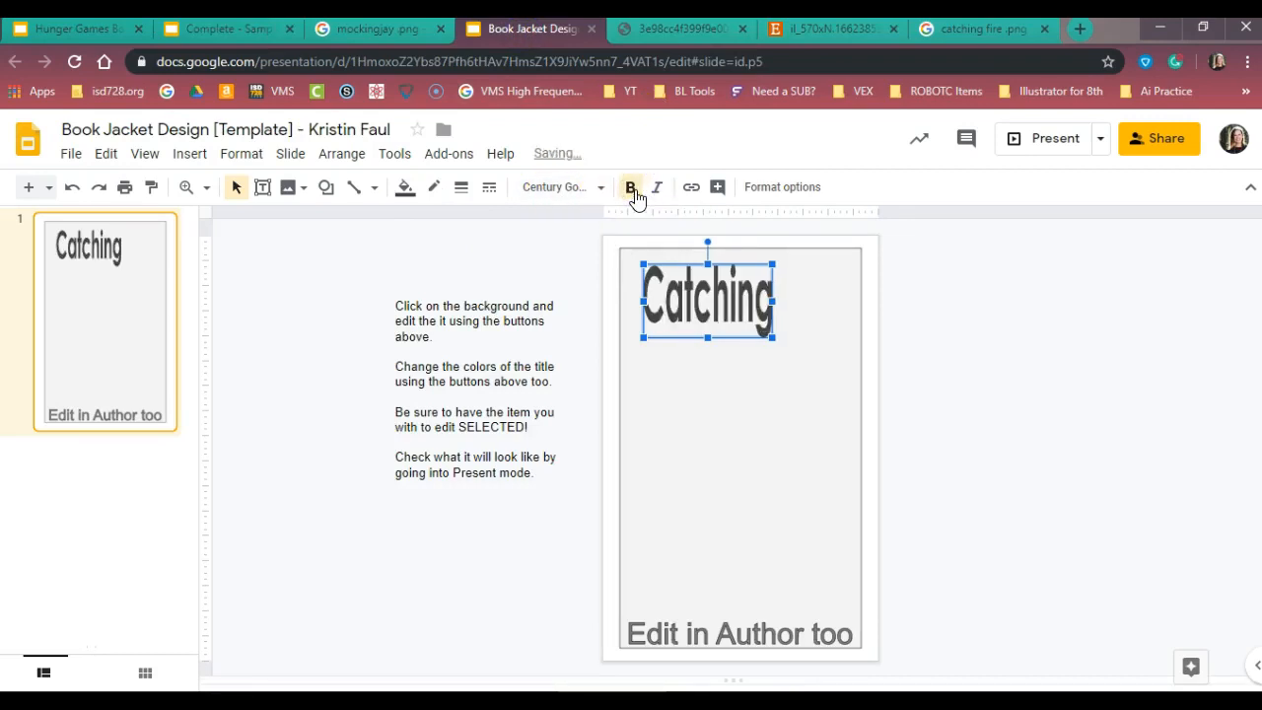
drag(772, 301, 848, 298)
drag(634, 299, 630, 335)
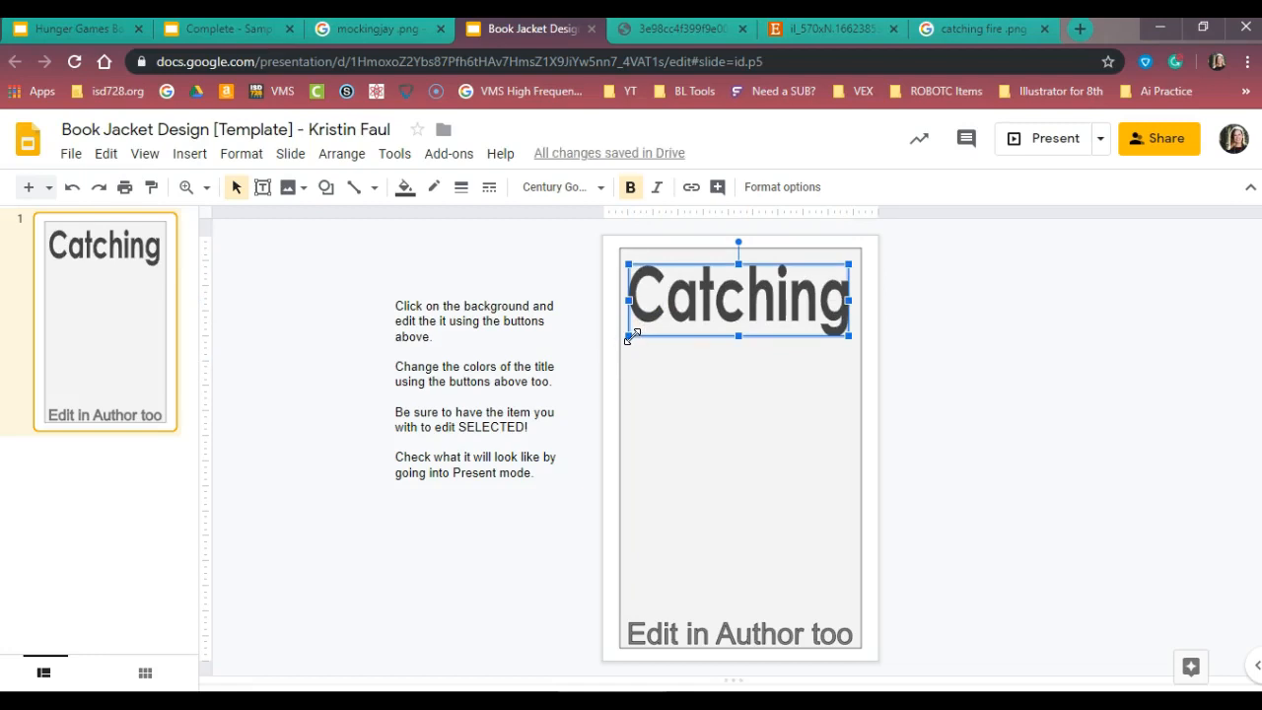
Duplicate the "Catching" word art and place the copy directly below the original
click(695, 301)
right_click(694, 302)
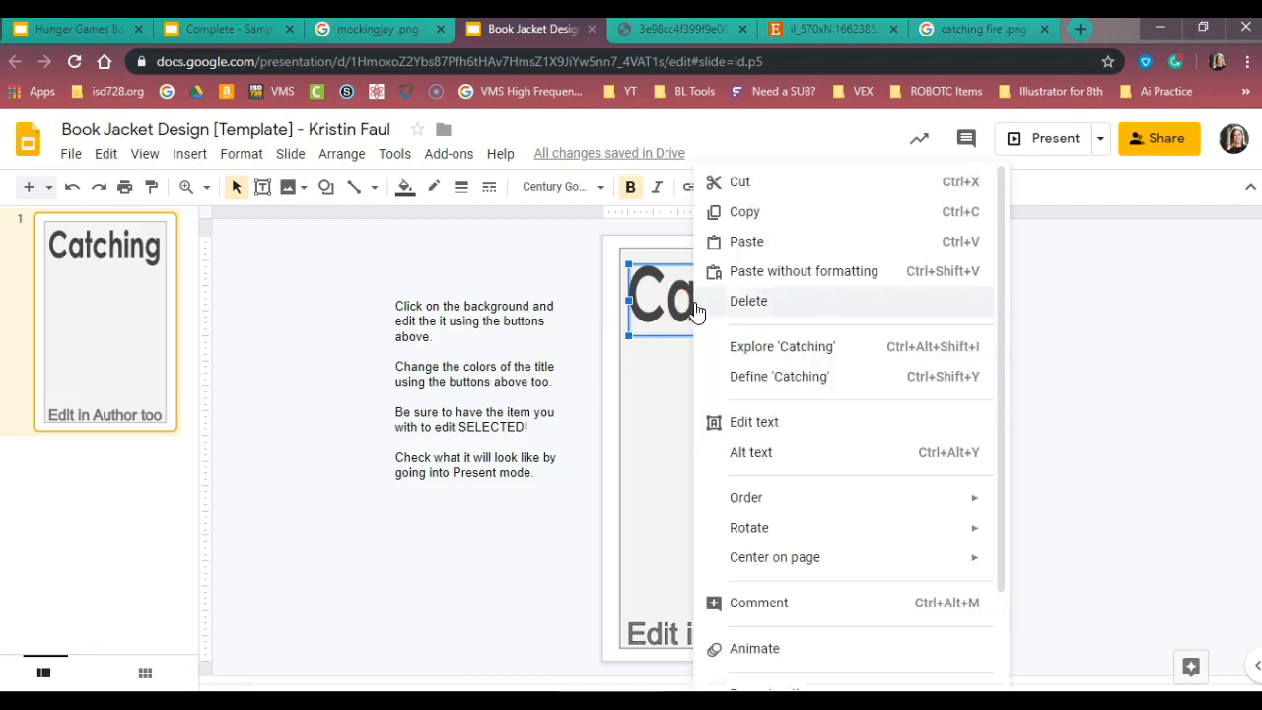
click(739, 222)
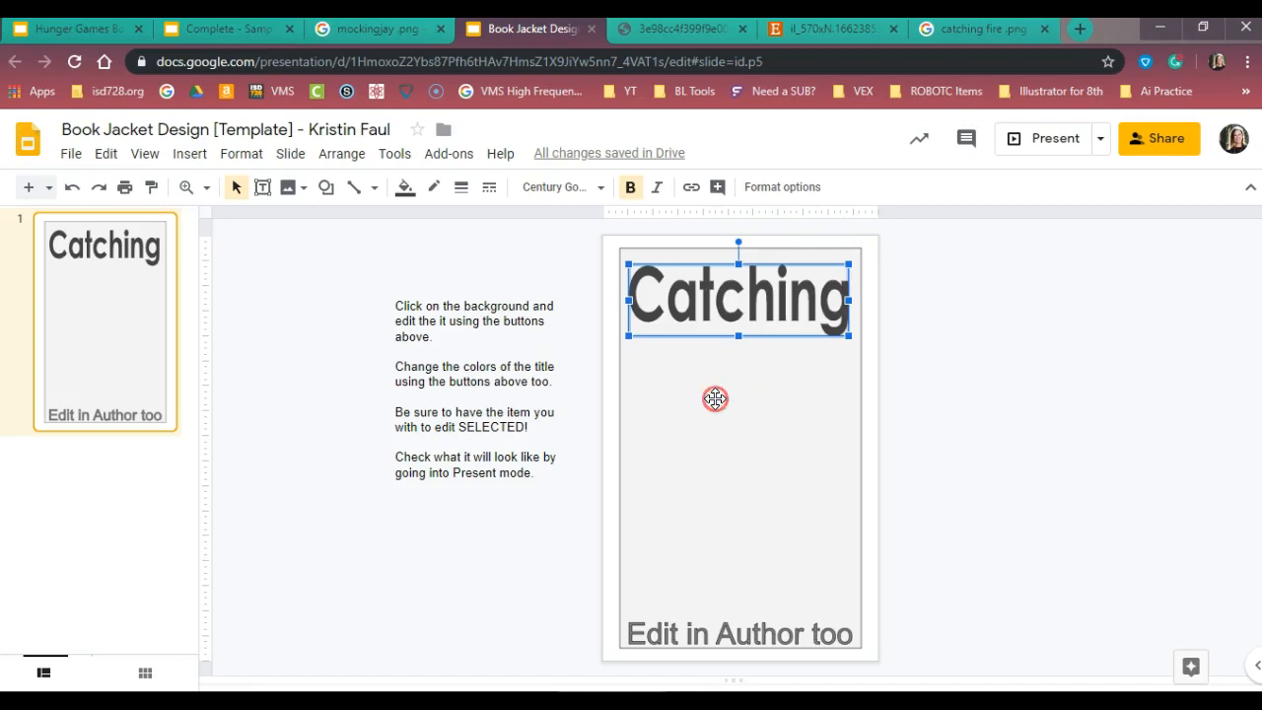
right_click(716, 399)
click(746, 242)
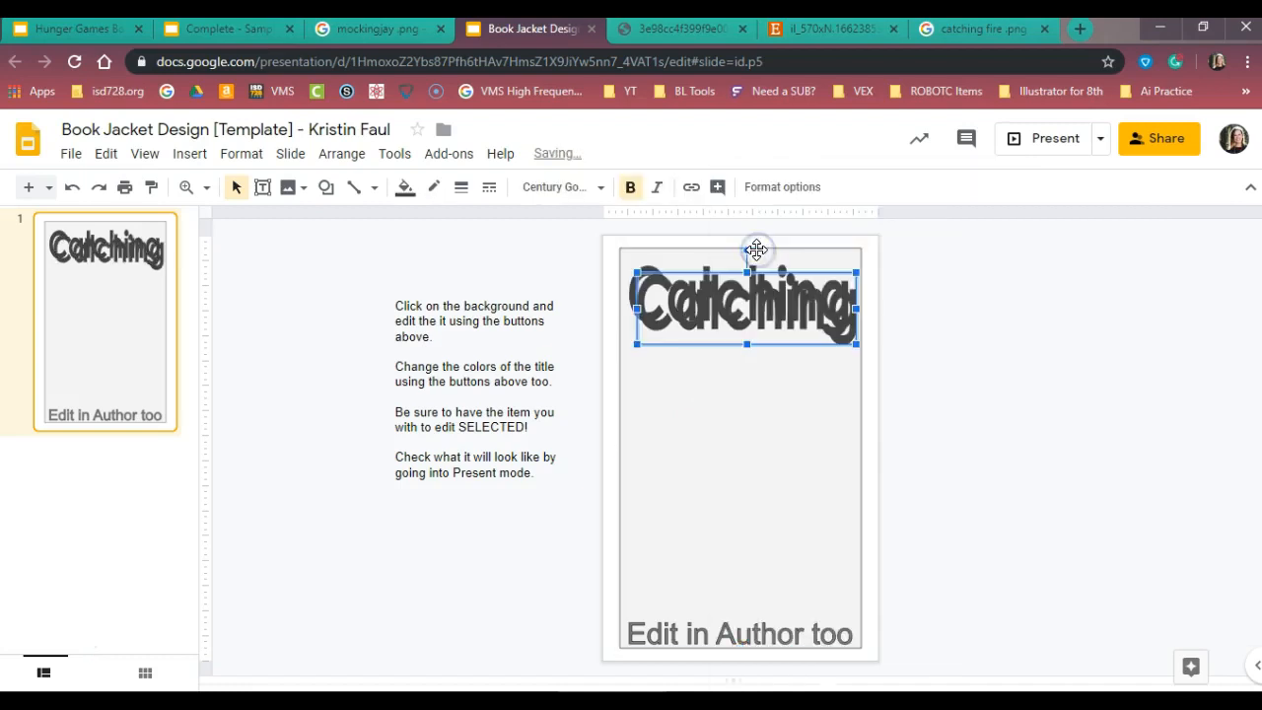
drag(769, 347, 769, 431)
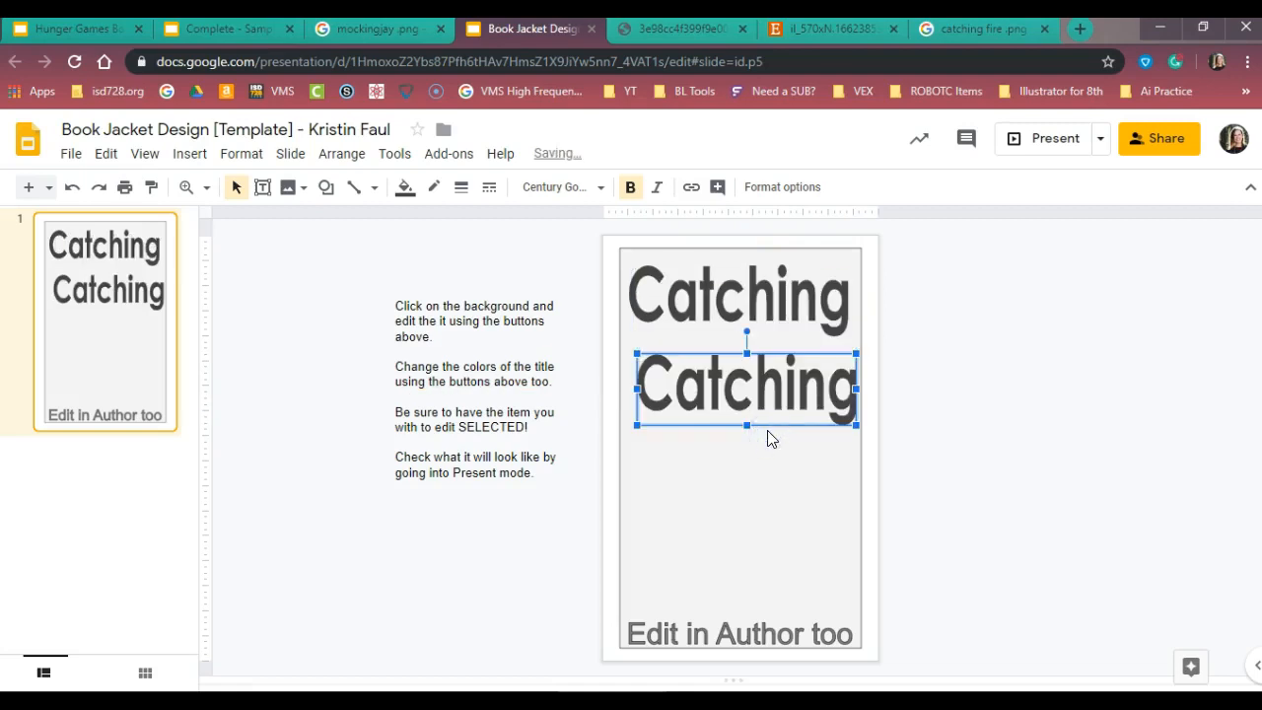
Change the text of the lower "Catching" copy to "Fire"
click(778, 382)
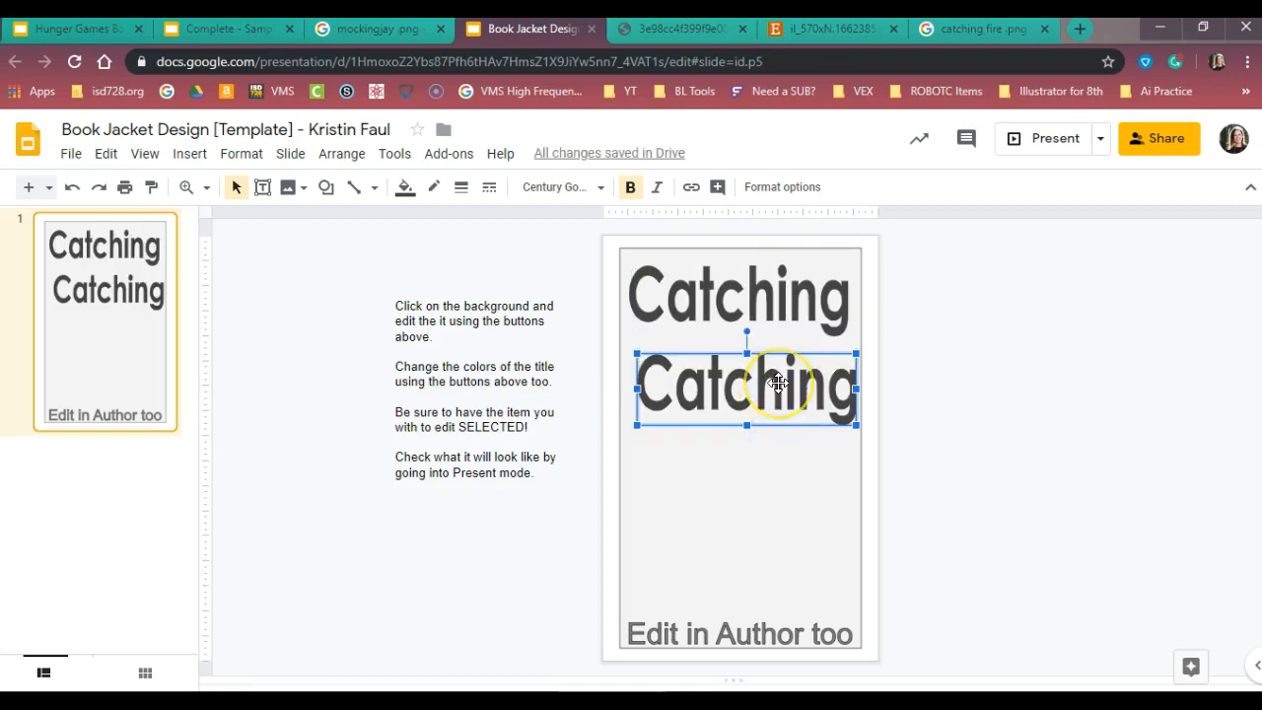
double_click(778, 386)
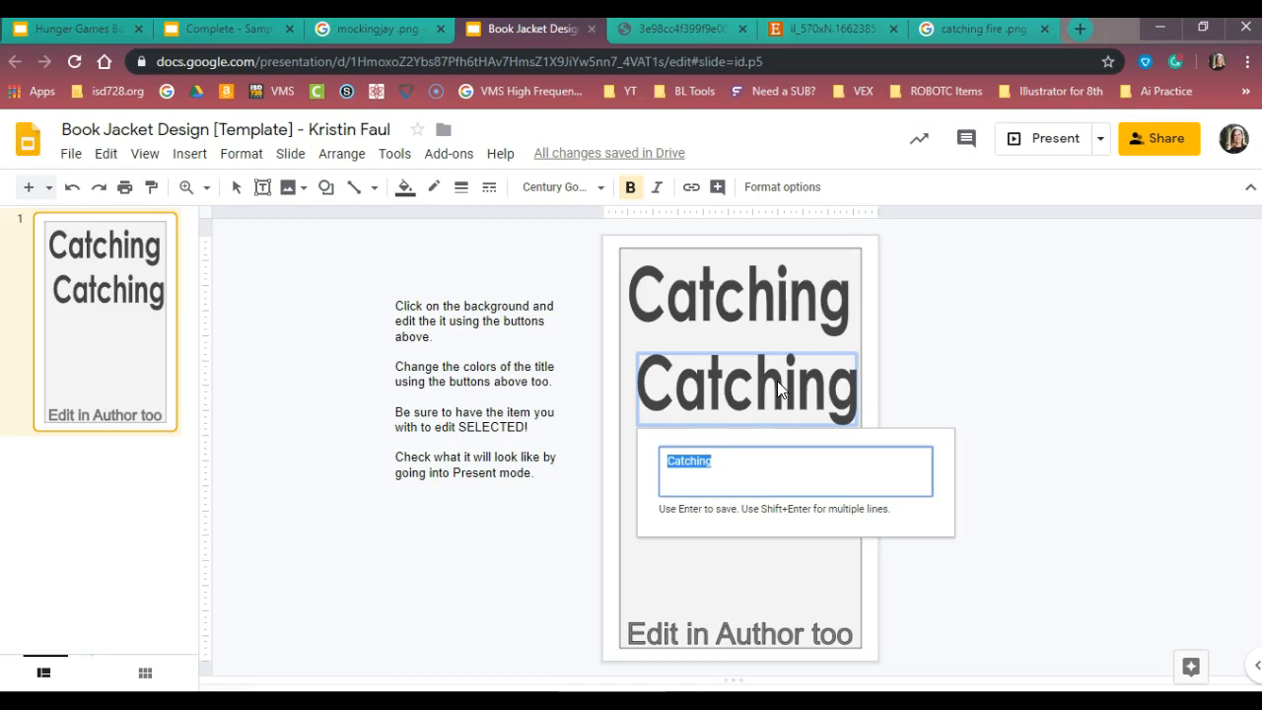
text(Fire)
key(Return)
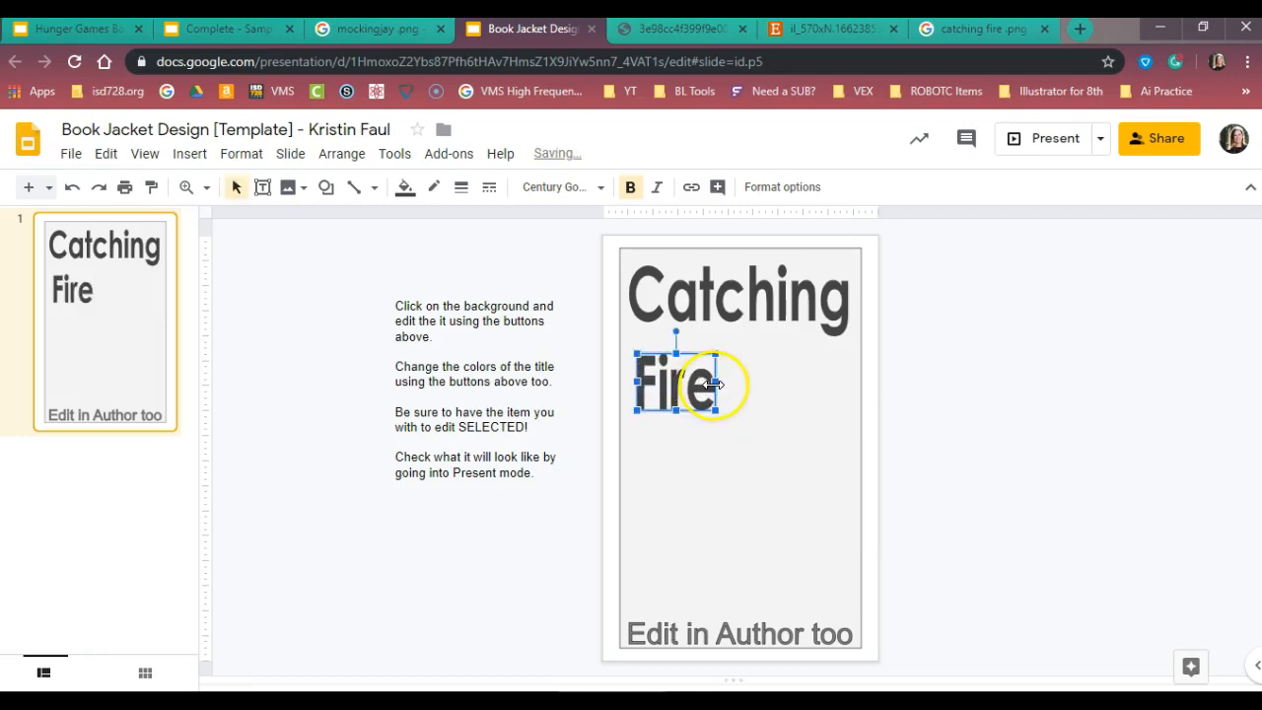
Widen the "Fire" word art and move it to the middle of the cover, right of center
drag(716, 381, 771, 364)
click(777, 466)
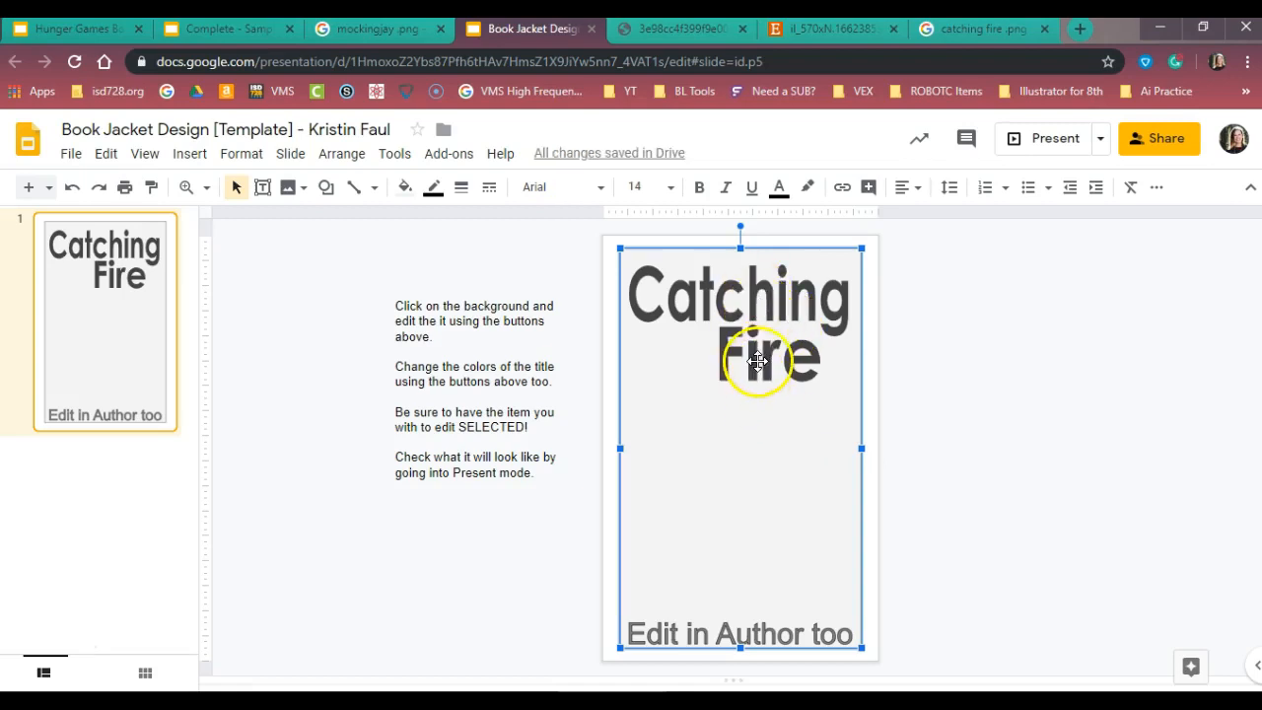
drag(755, 365, 754, 470)
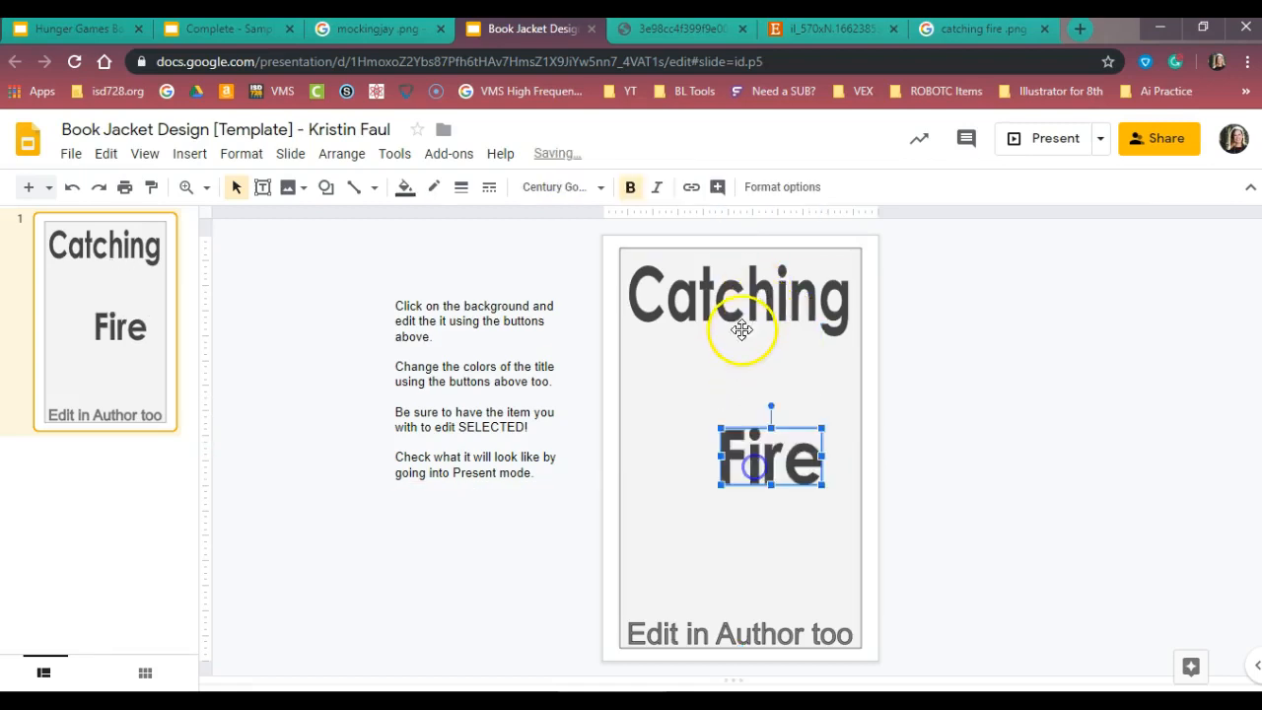
Move "Catching" down to sit just above "Fire" and reduce its height slightly
click(751, 307)
drag(752, 307, 755, 414)
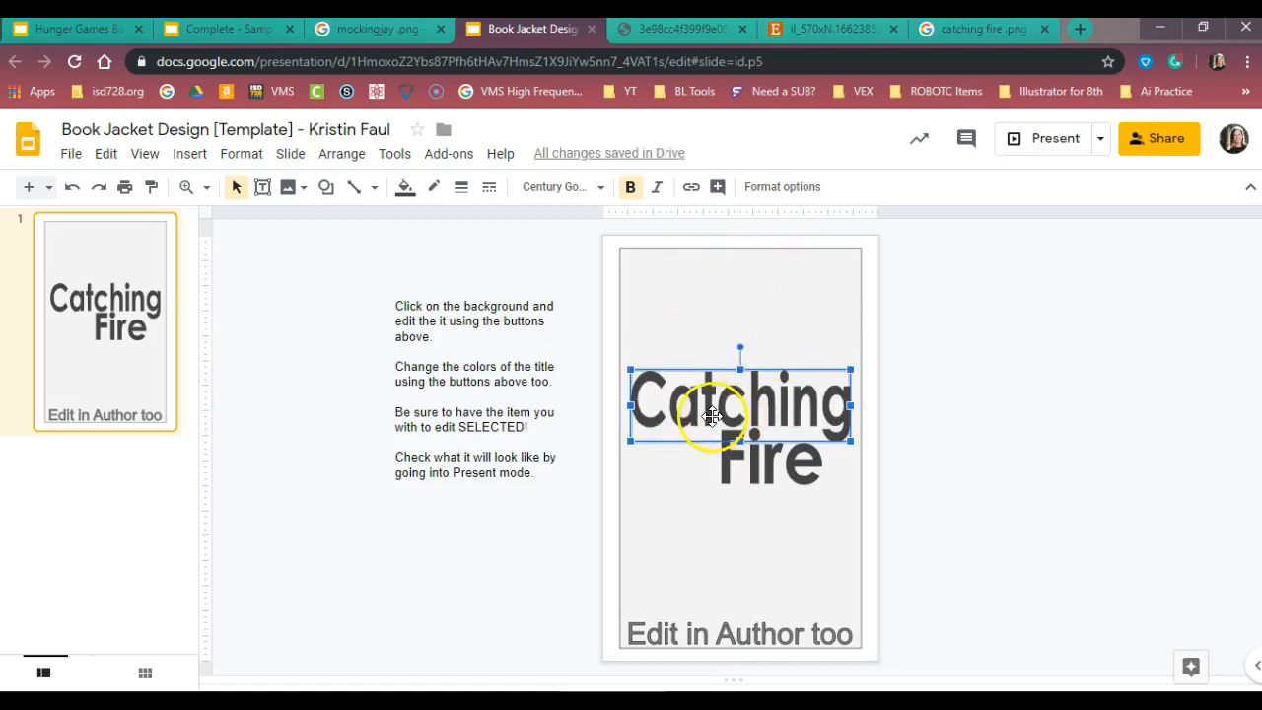
drag(740, 370, 741, 378)
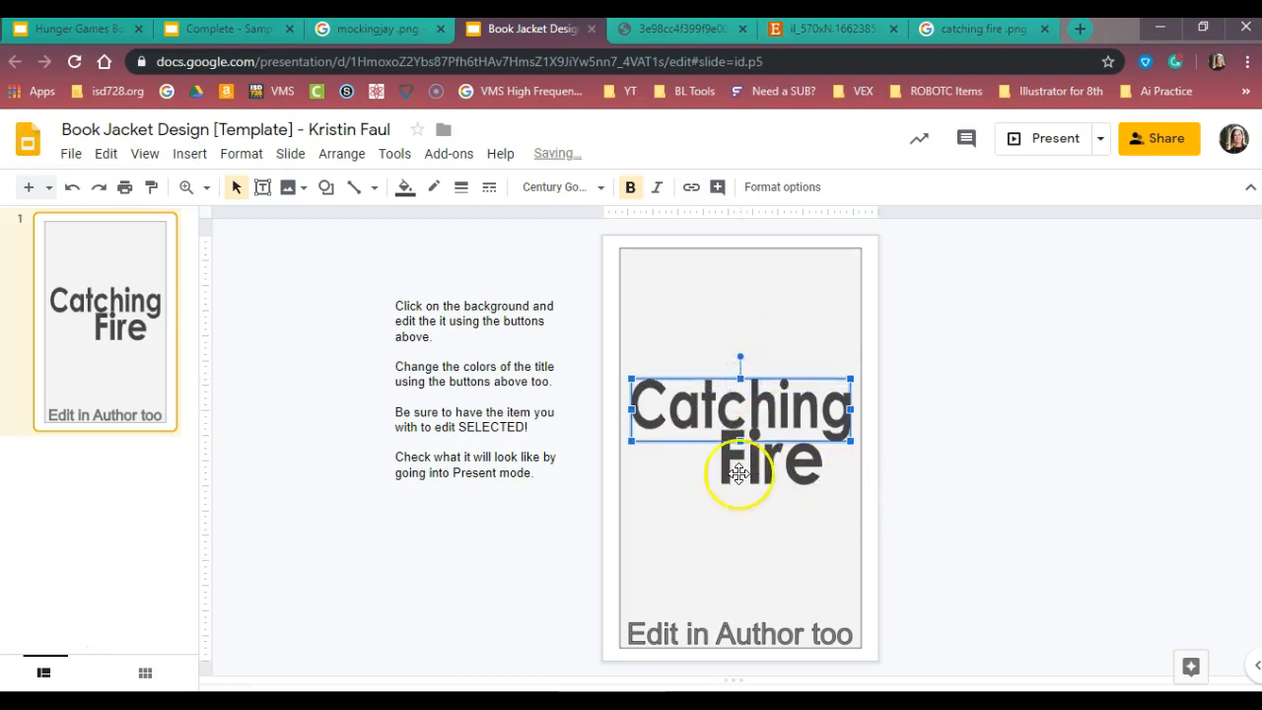
Enlarge the "Fire" word art slightly so it fits closely beneath "Catching"
click(752, 476)
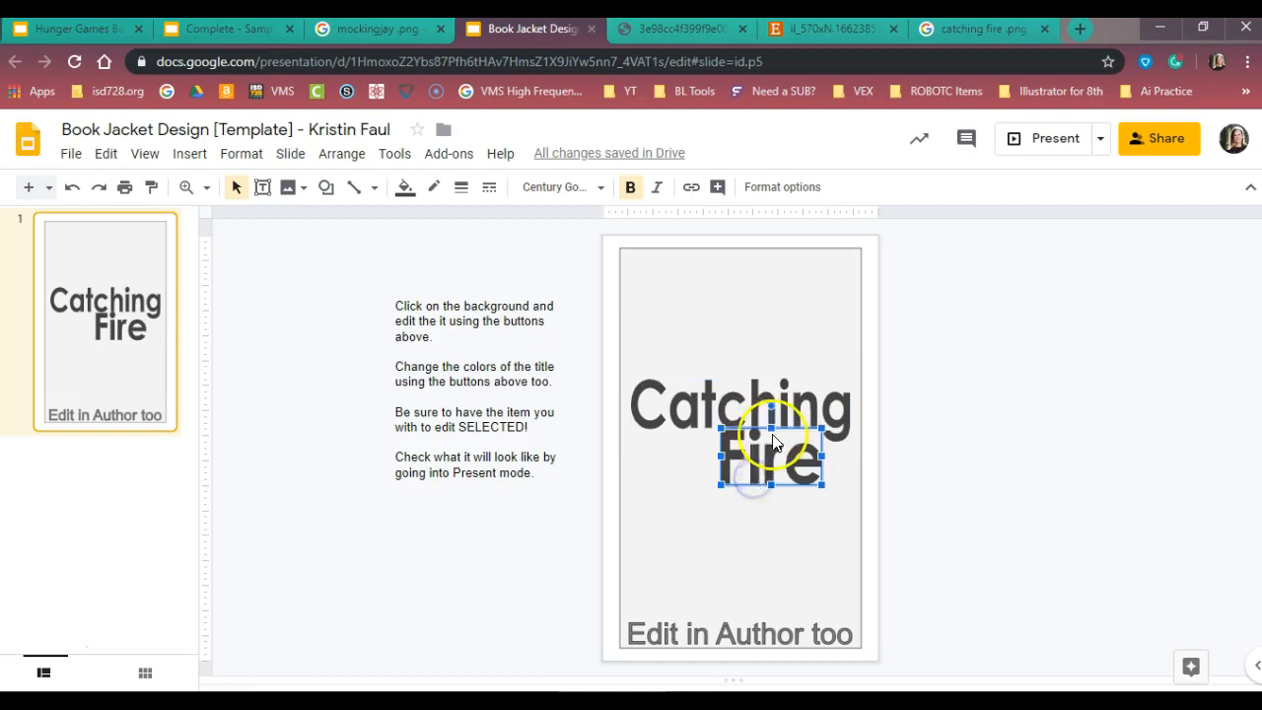
drag(723, 484, 712, 499)
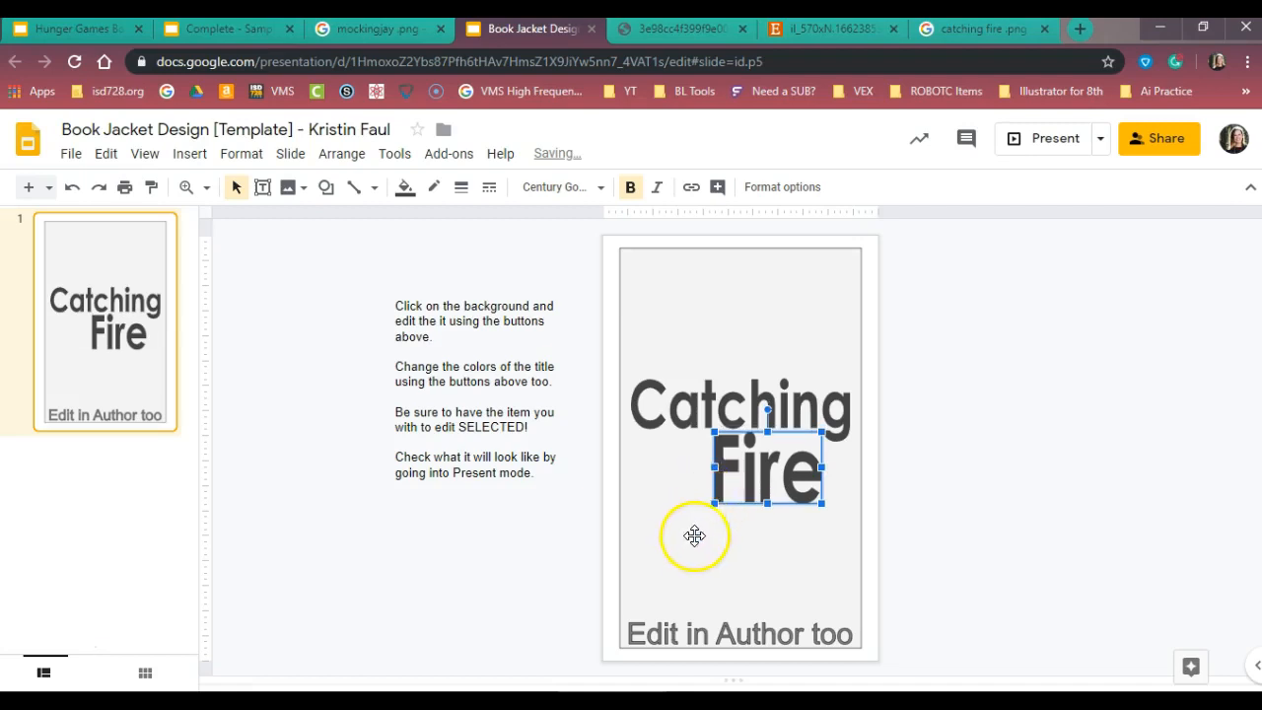
click(691, 536)
click(484, 564)
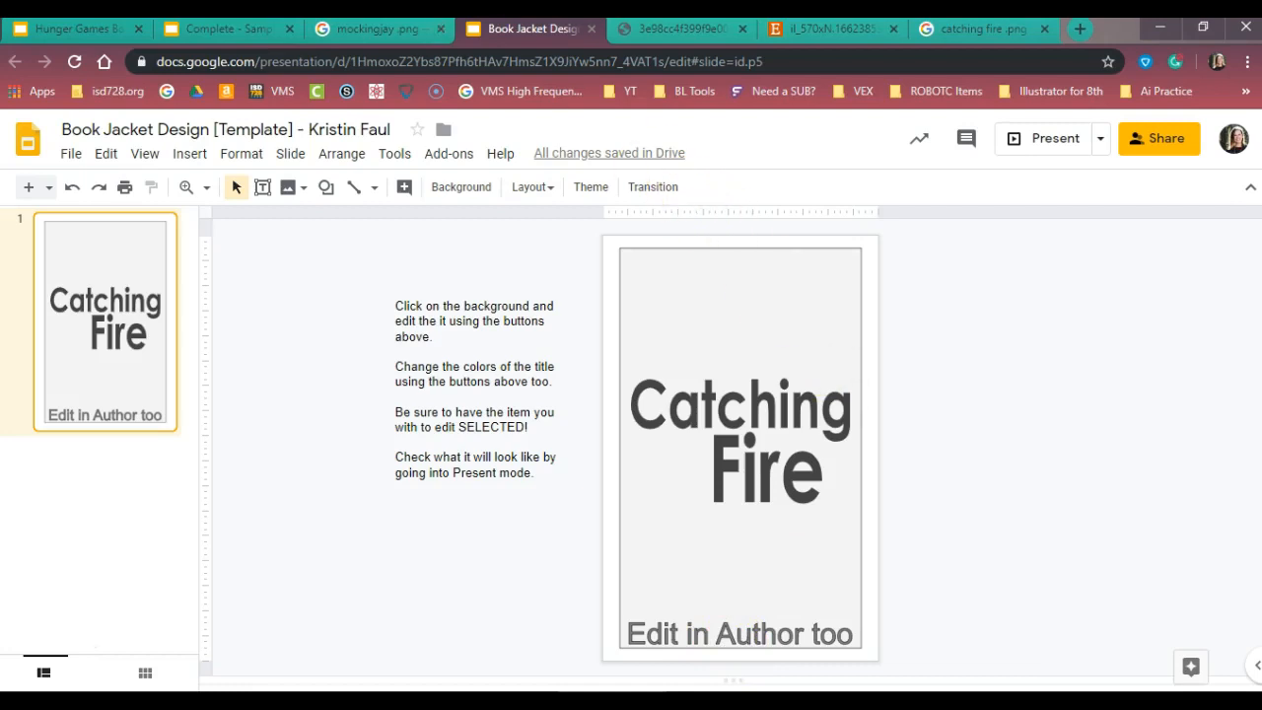
Switch to the completed Hunger Games sample book jacket presentation
click(200, 29)
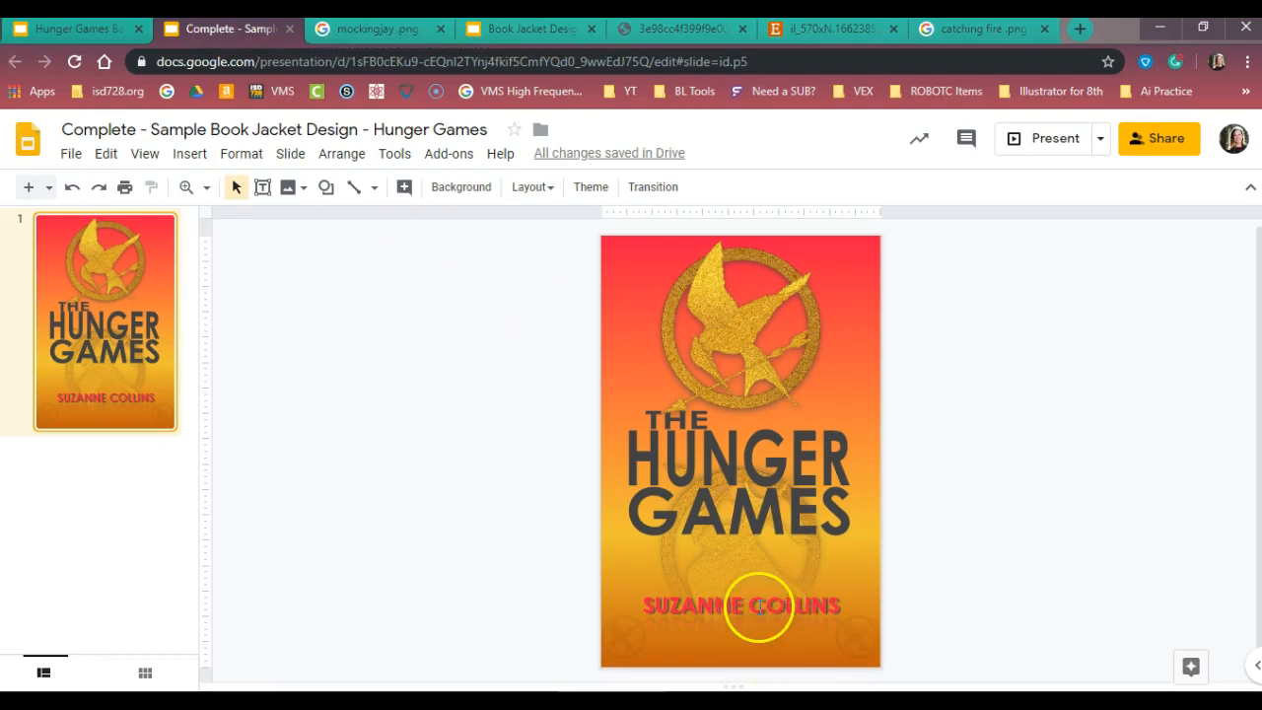
click(758, 608)
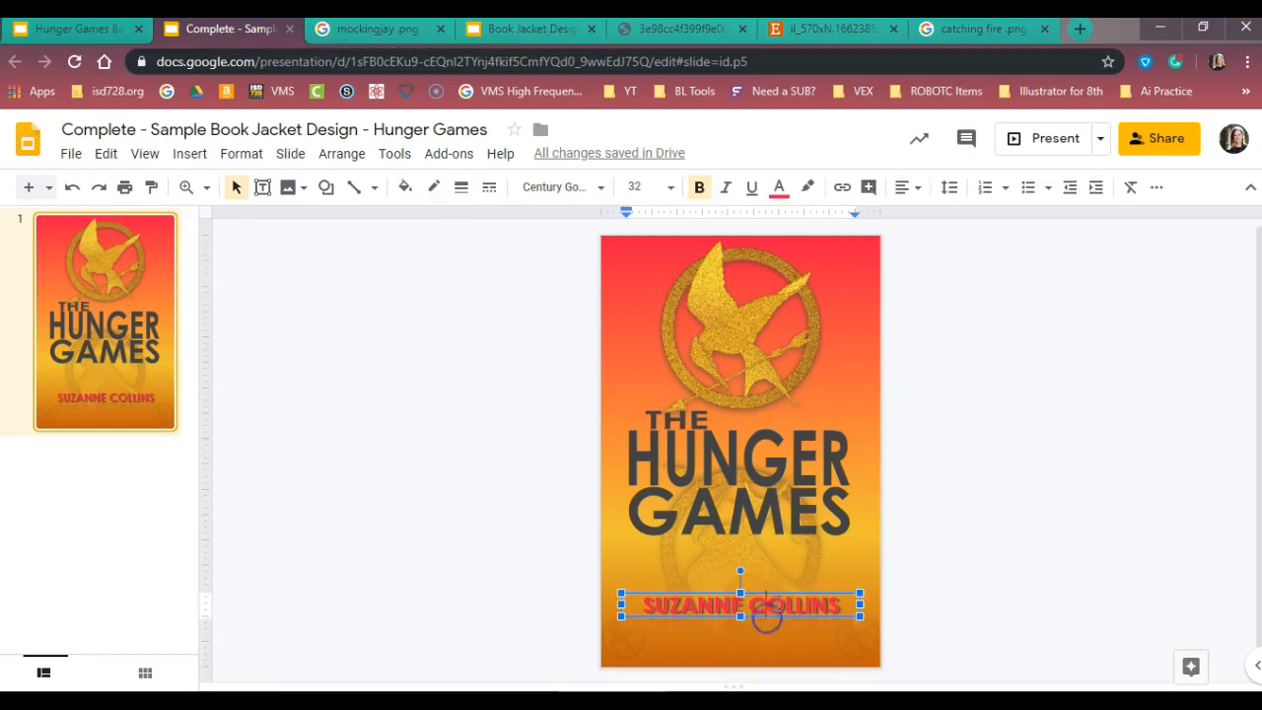
click(783, 593)
click(787, 591)
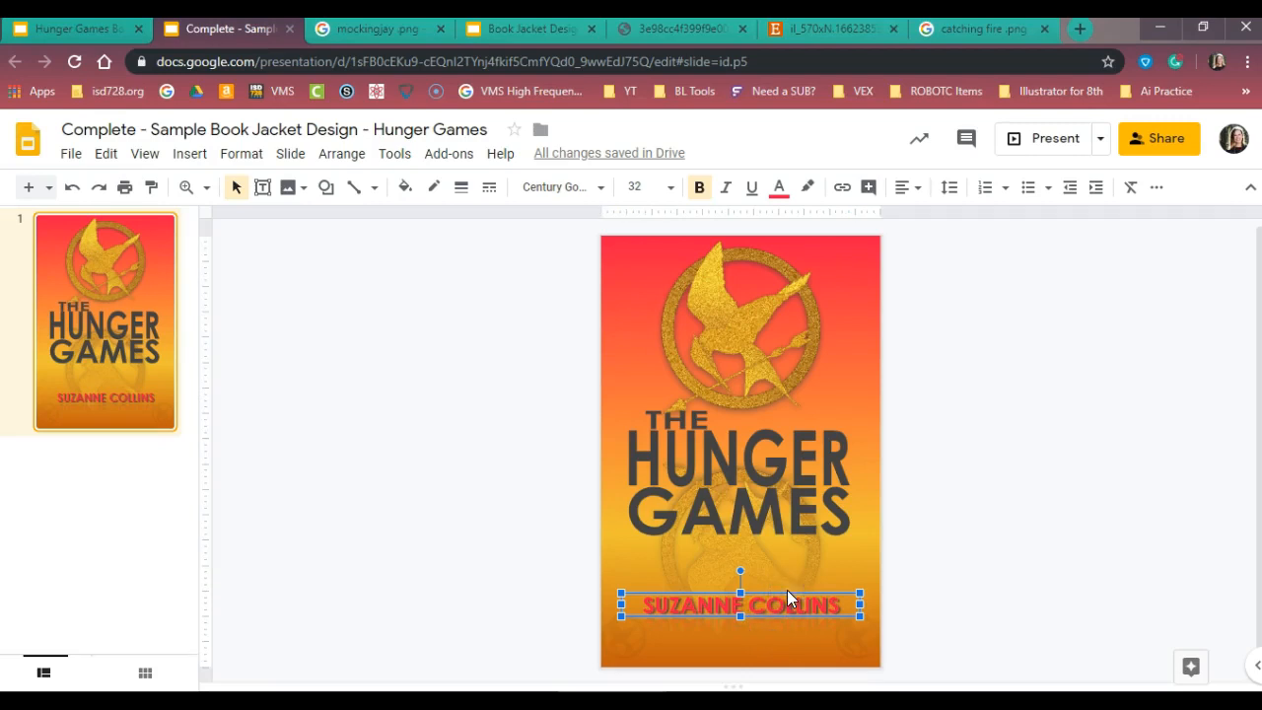
right_click(791, 601)
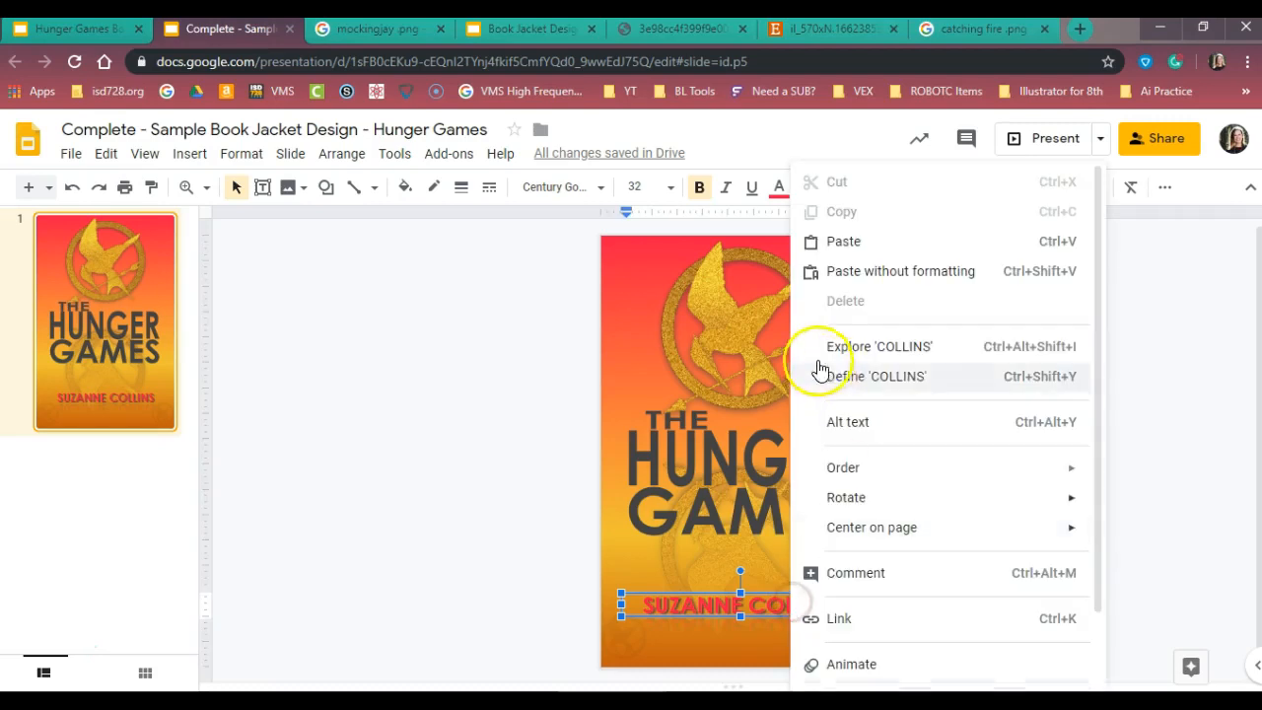
click(559, 593)
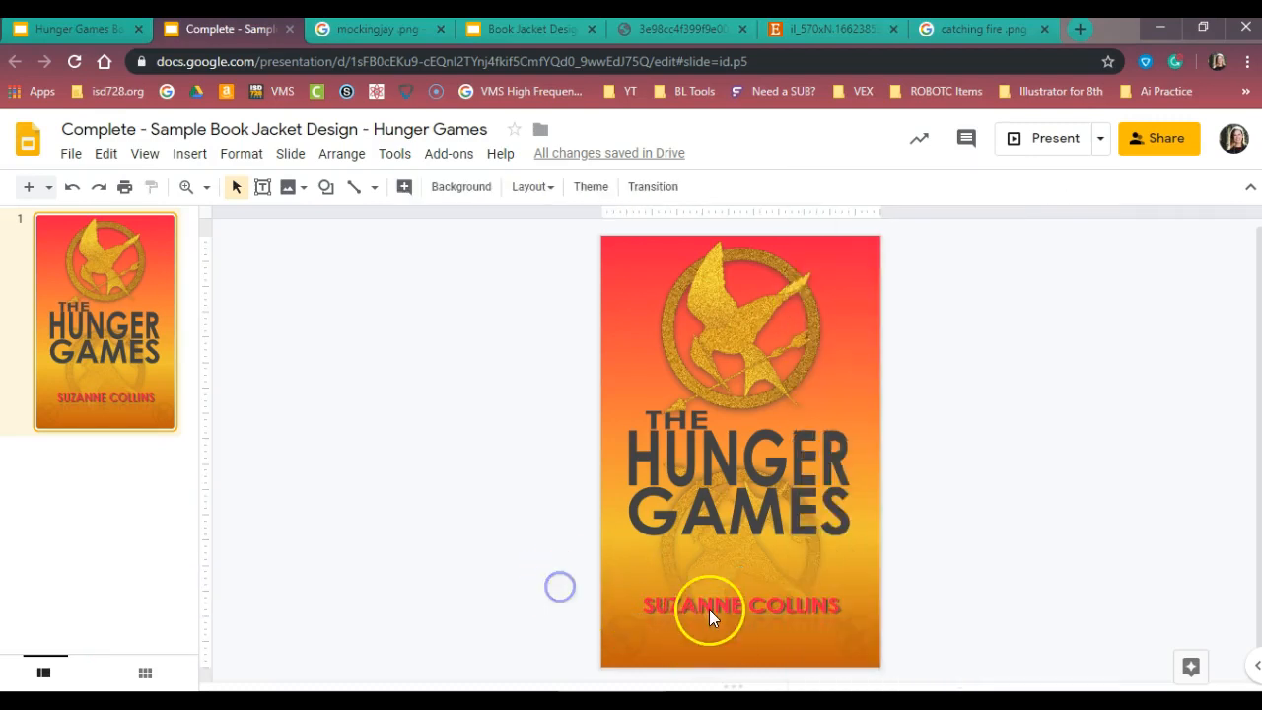
Cut the whole "SUZANNE COLLINS" text box from the Hunger Games sample cover
click(710, 613)
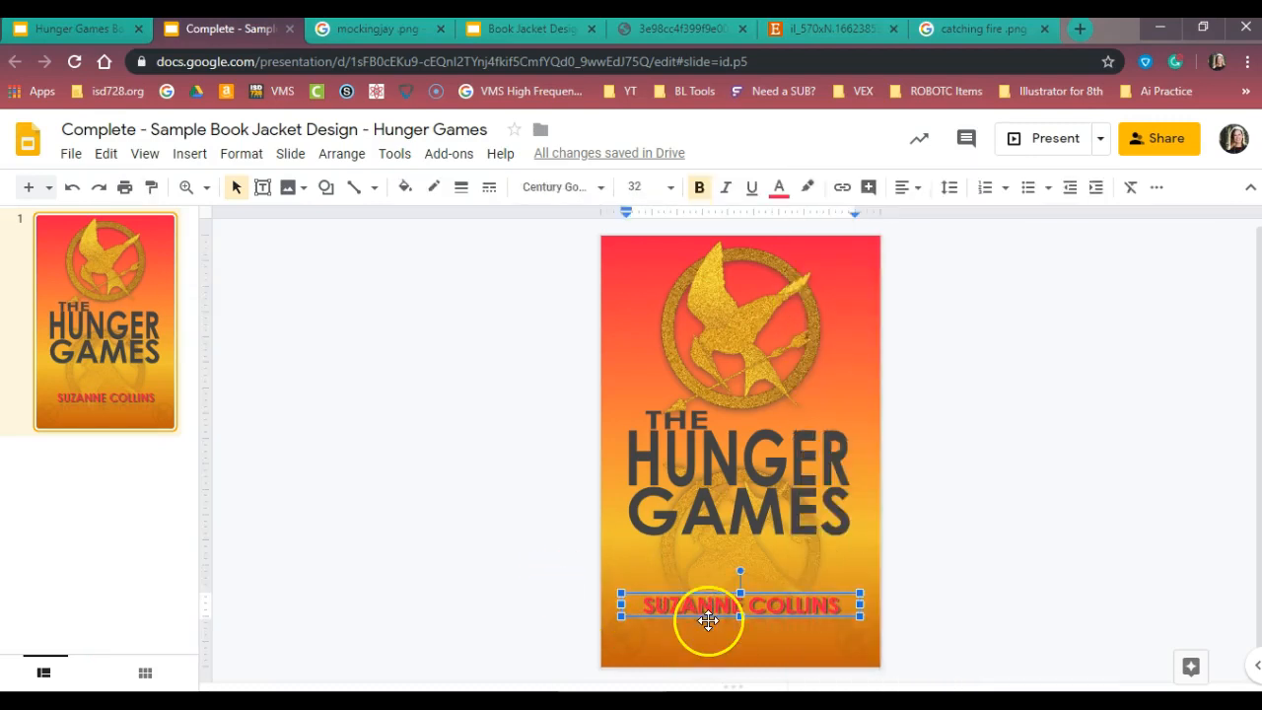
right_click(710, 623)
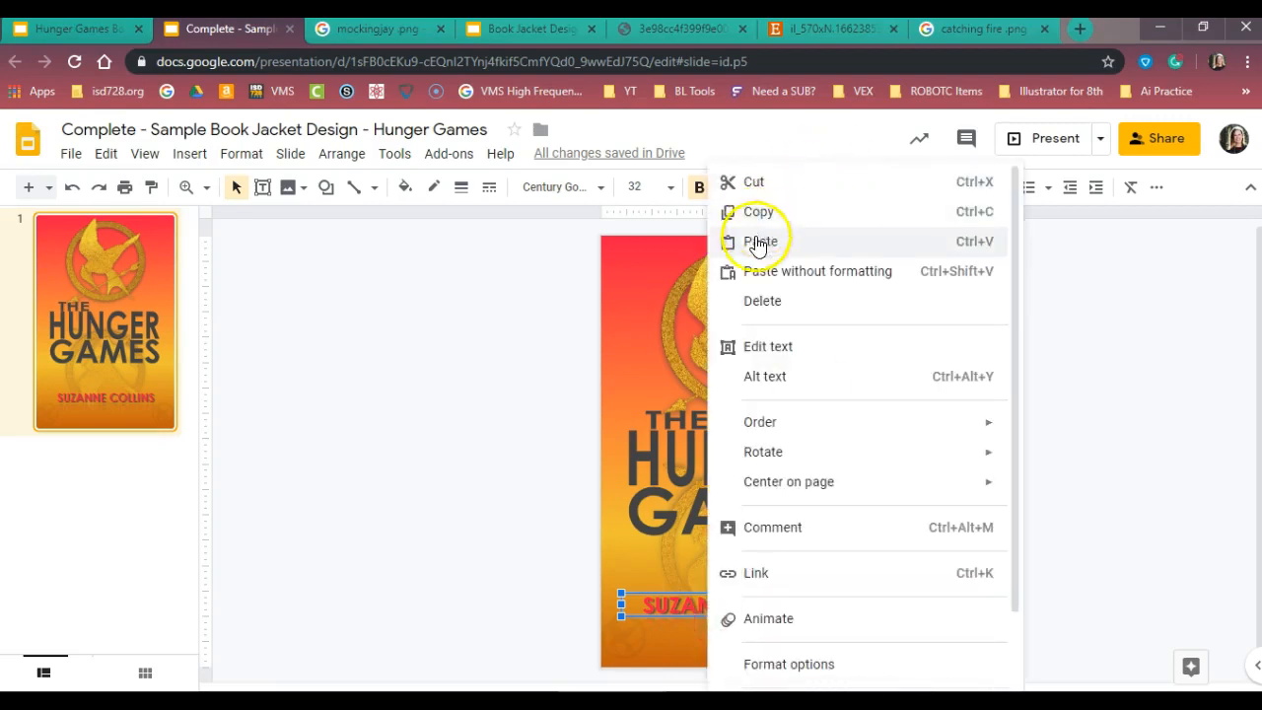
click(754, 186)
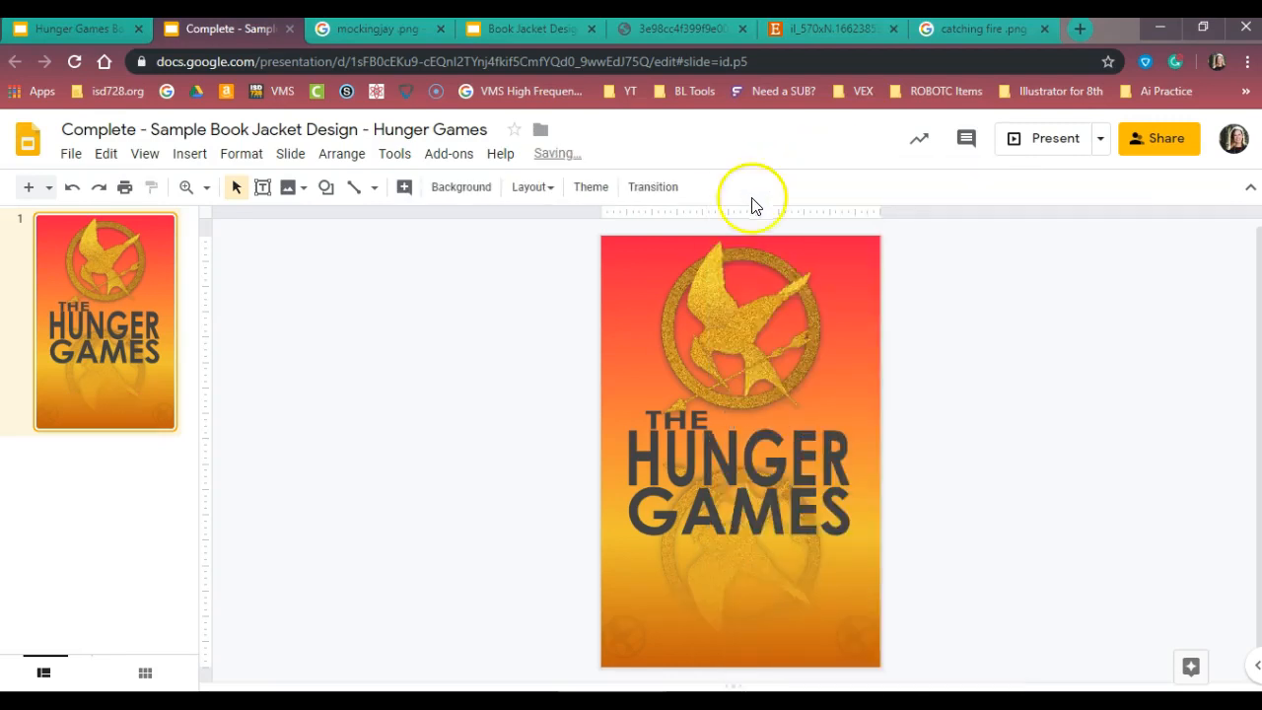
Paste the "SUZANNE COLLINS" text box onto the Catching Fire template cover and delete the "Edit in Author too" placeholder
click(514, 30)
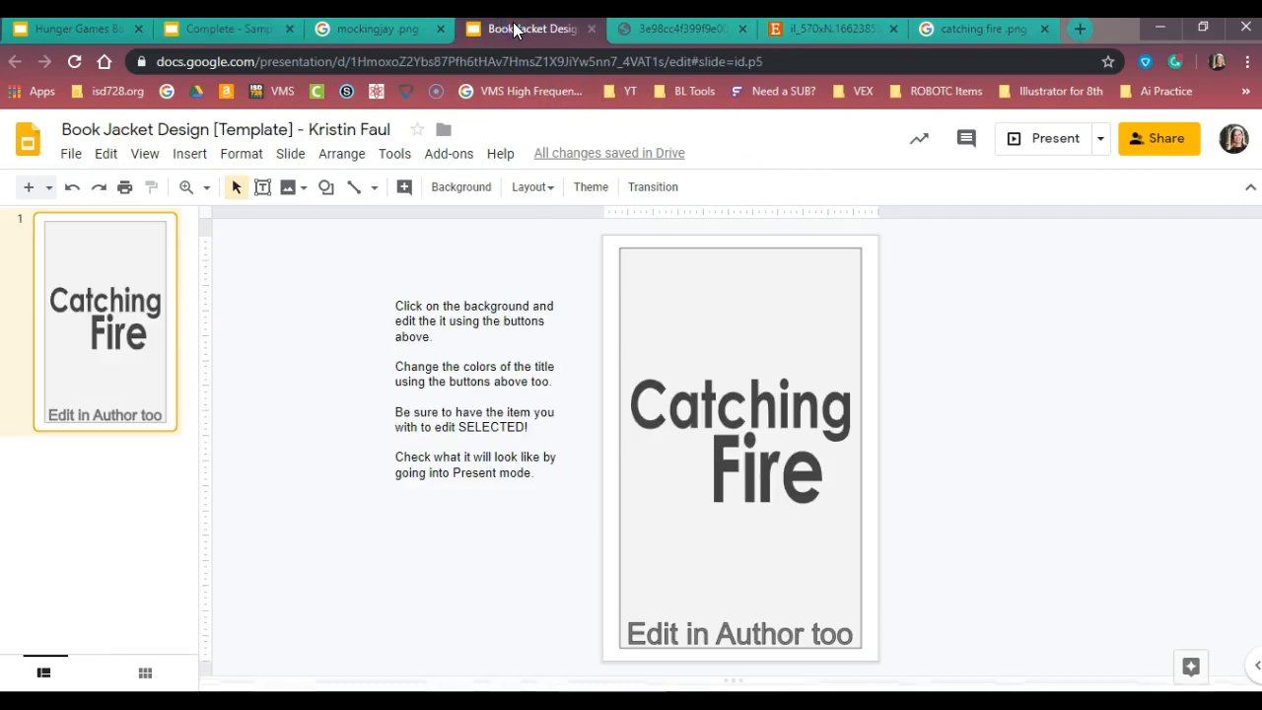
key(ctrl+v)
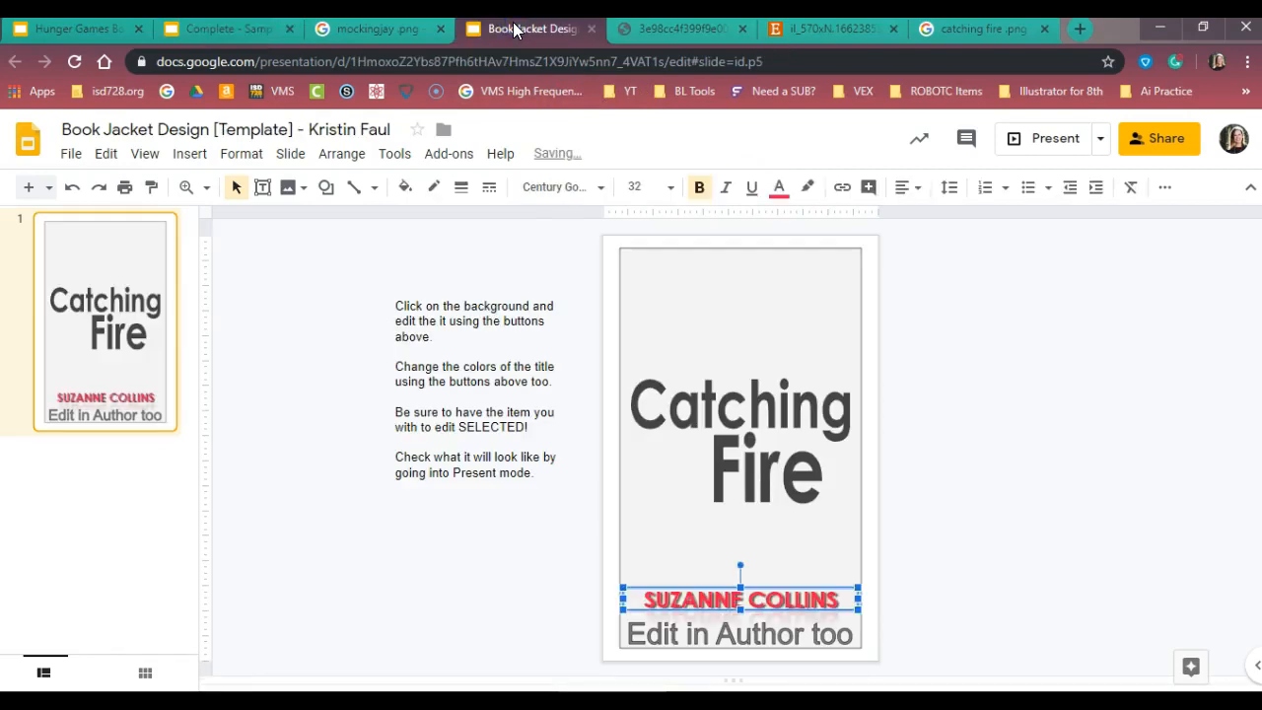
click(724, 634)
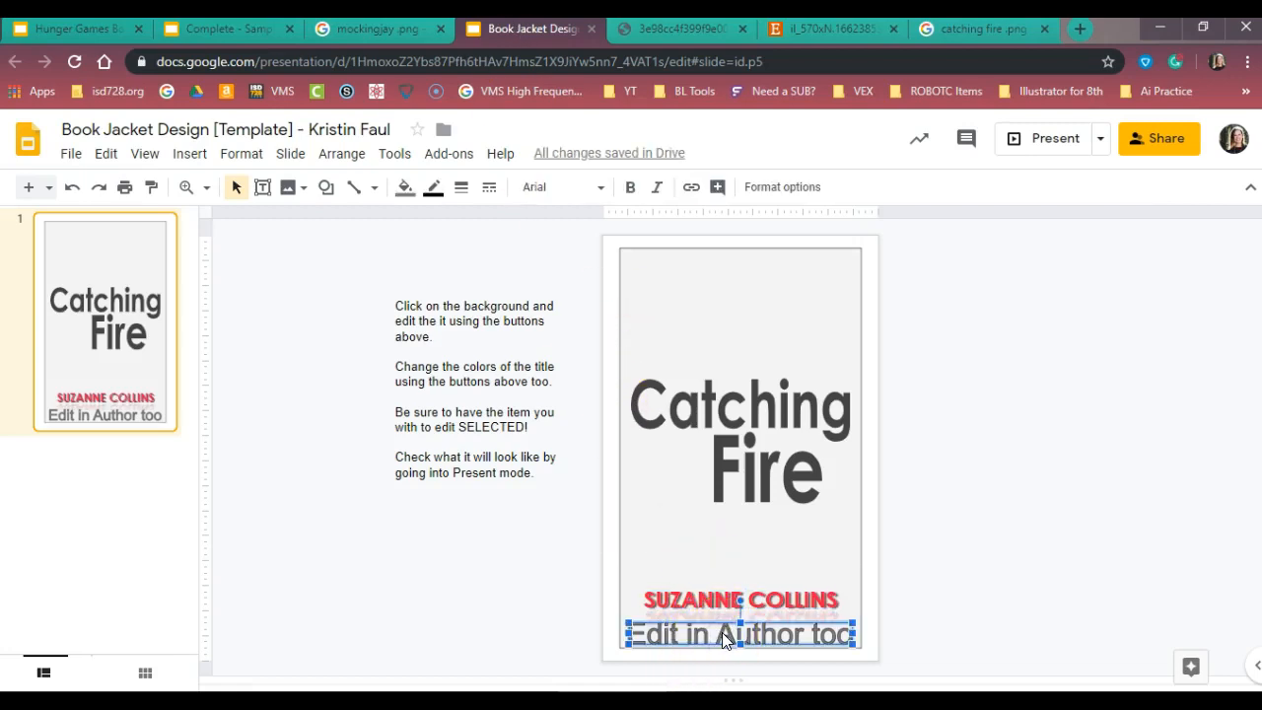
key(Delete)
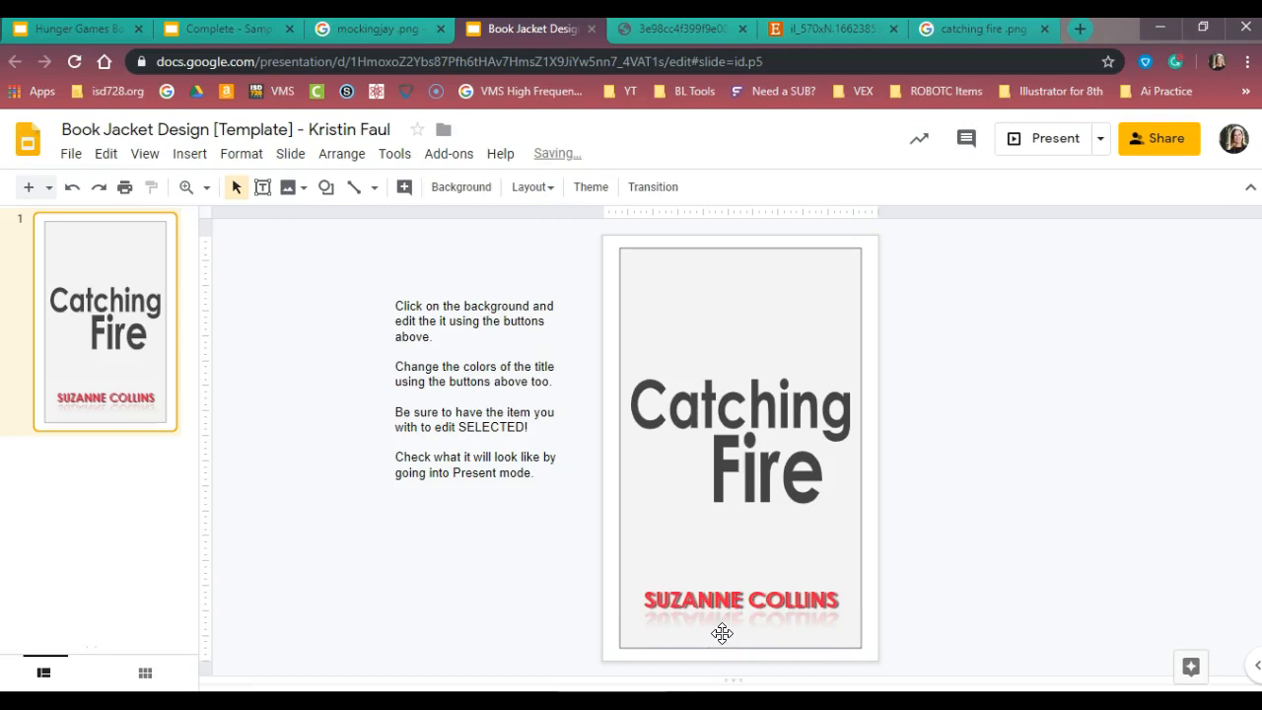
Change the text color of the author name "SUZANNE COLLINS" on the Catching Fire cover to dark teal
click(710, 604)
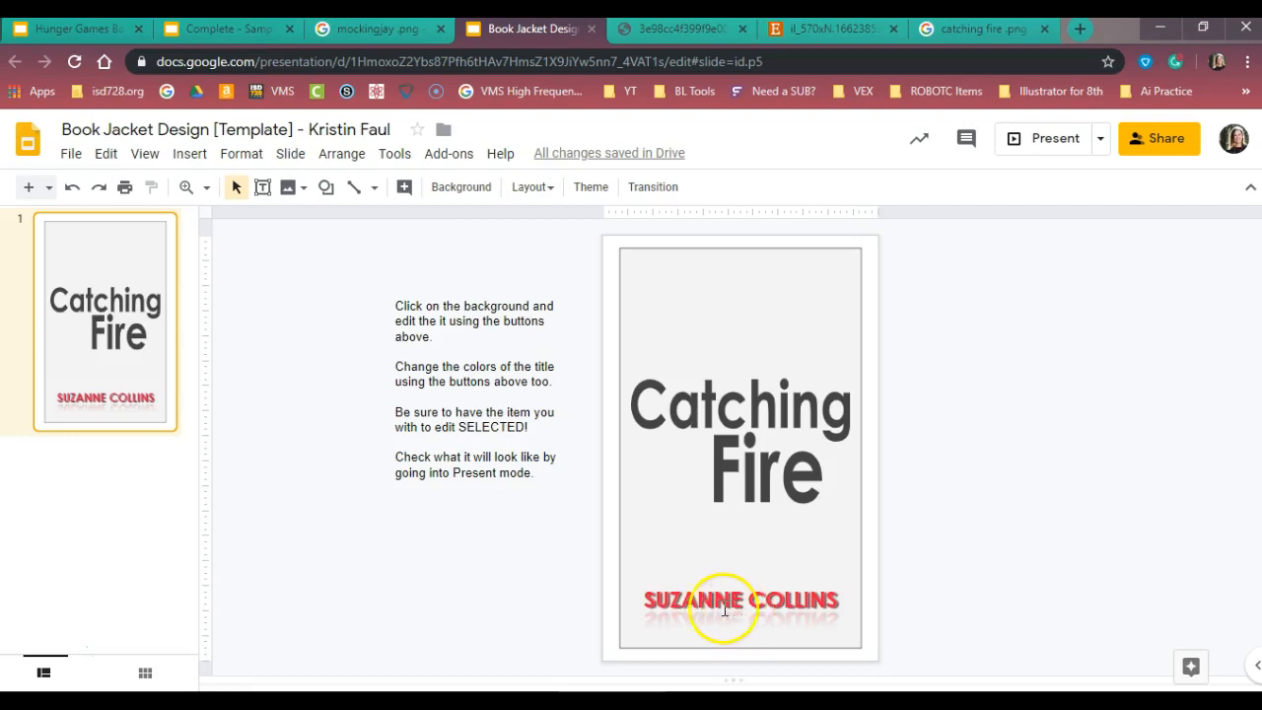
drag(647, 604, 841, 599)
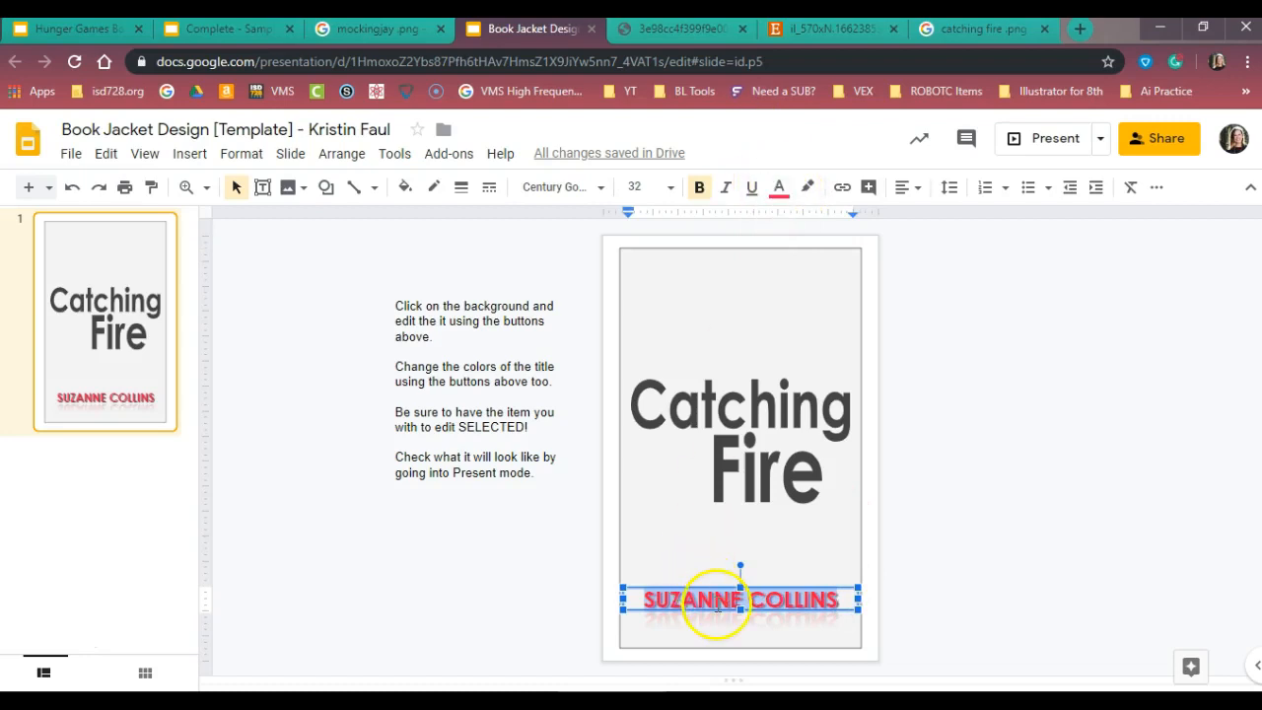
click(778, 195)
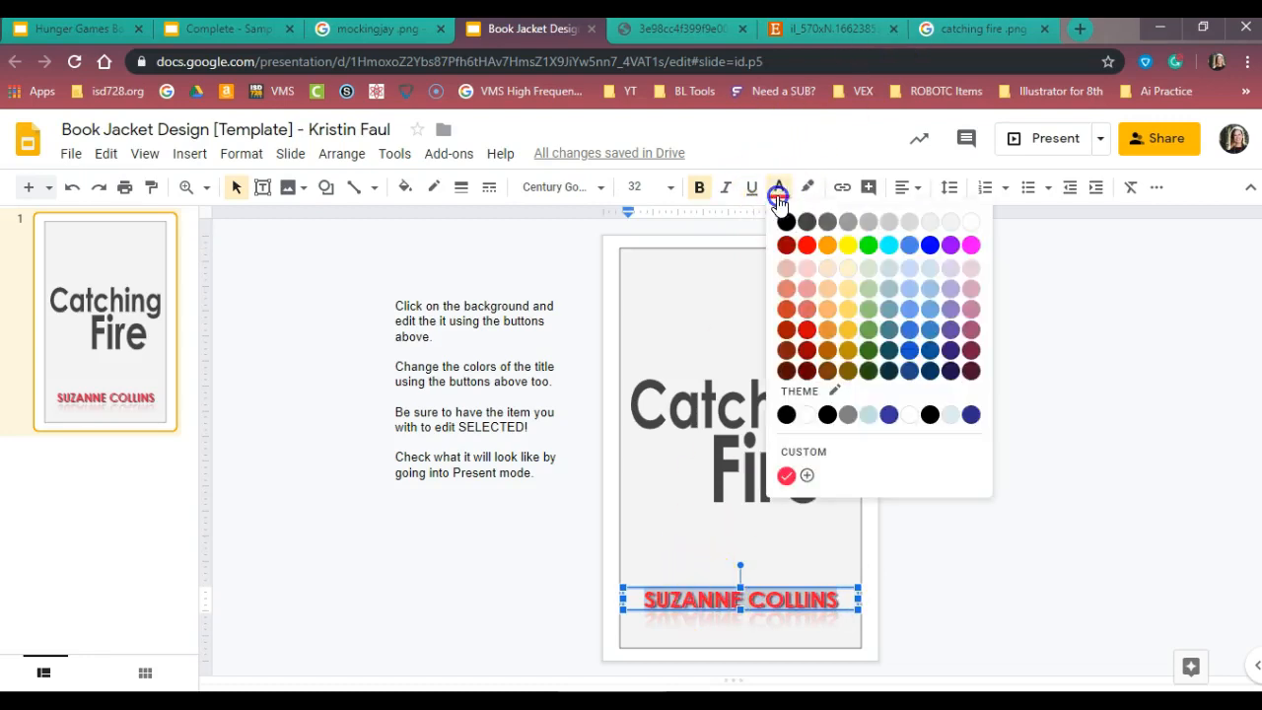
click(889, 332)
click(919, 542)
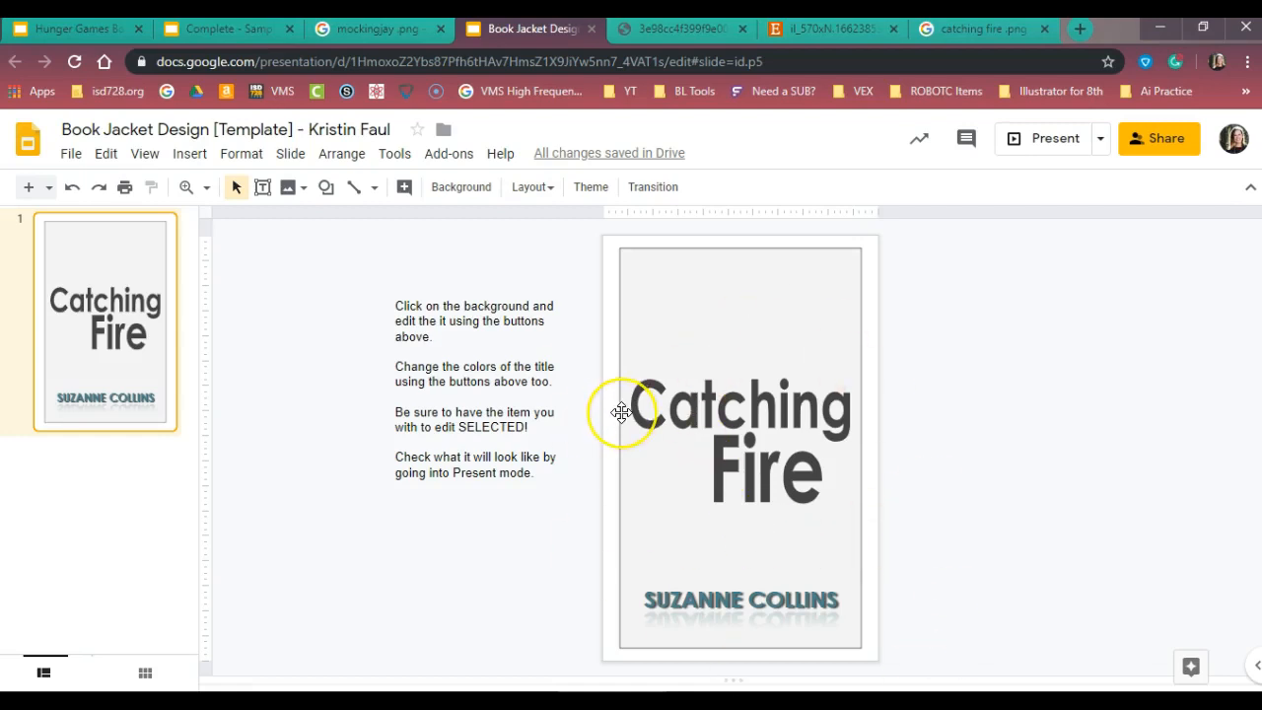
Return to the completed Hunger Games sample presentation
click(238, 27)
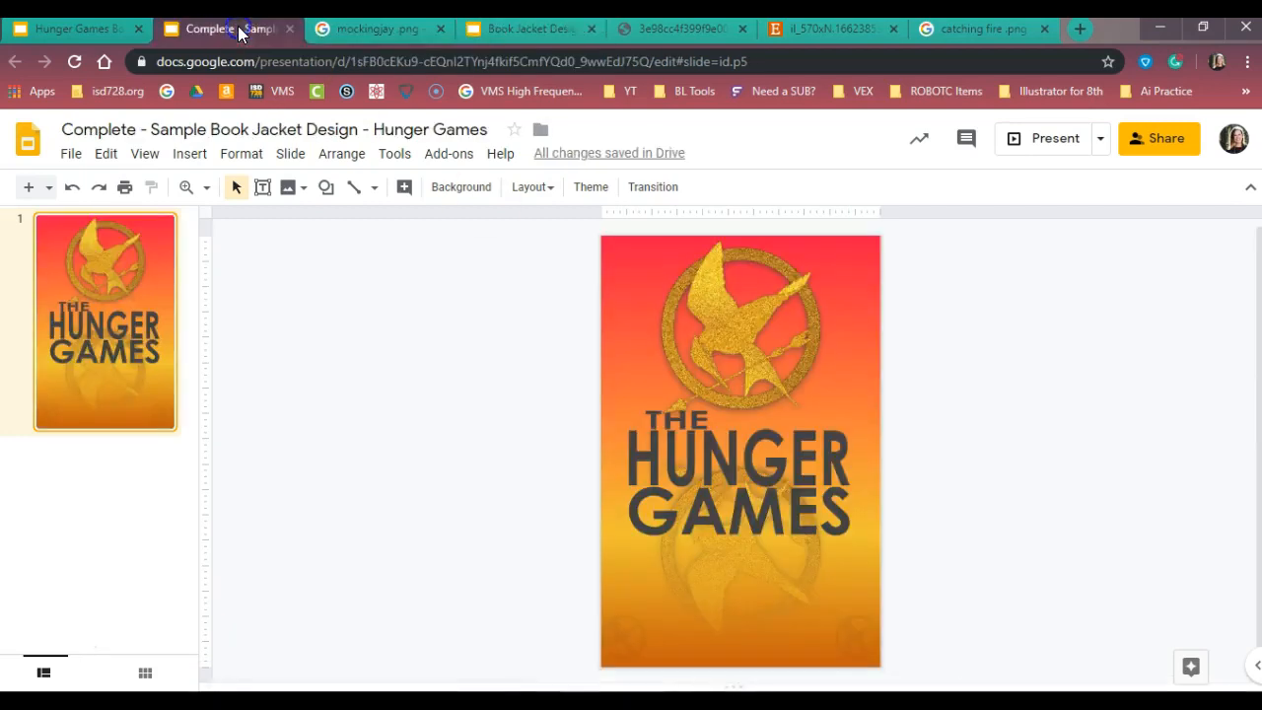